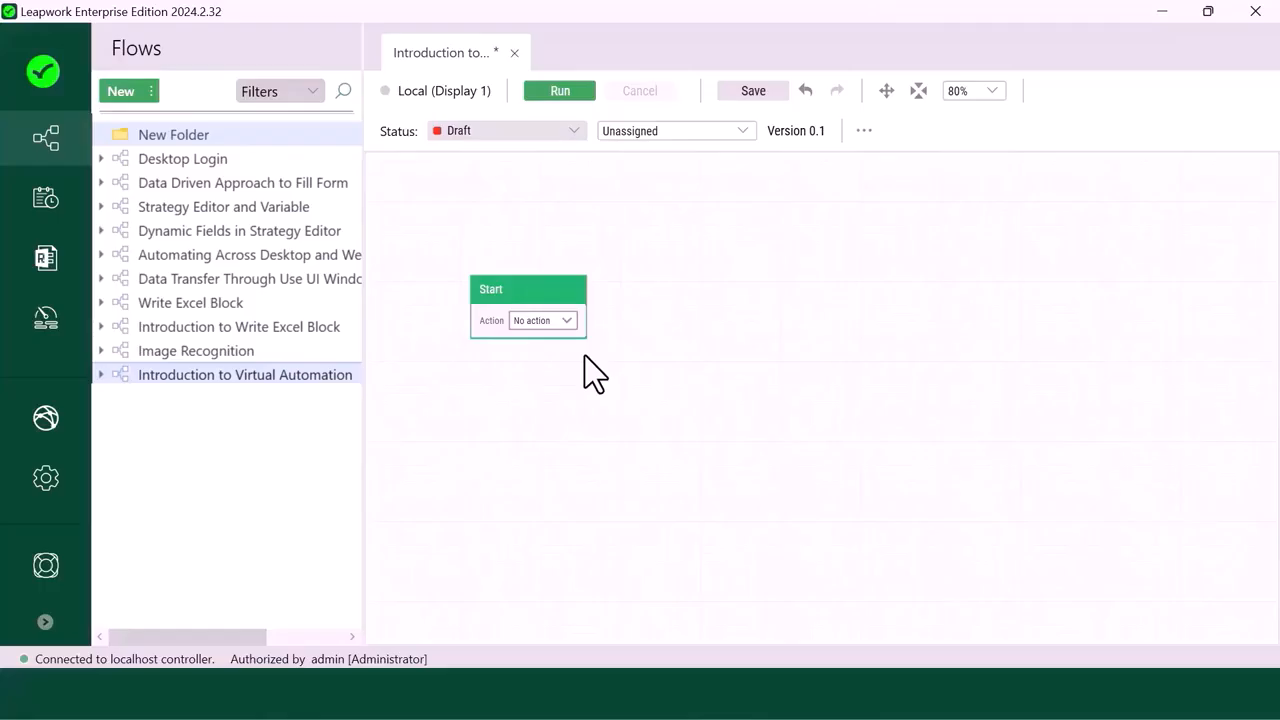
# - Add a Click image block connected to the Start block and capture the Chrome taskbar icon as its image
pyautogui.moveTo(587, 290); pyautogui.dragTo(632, 295)
pyautogui.write('Click')
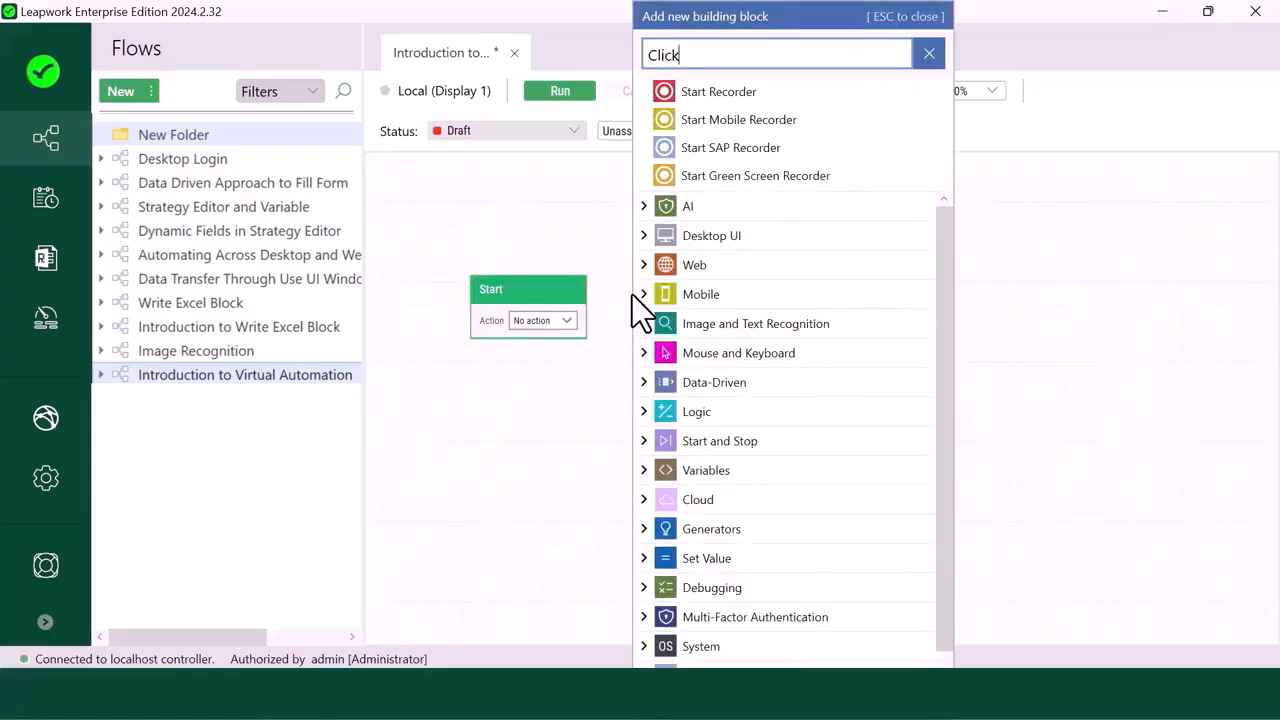
pyautogui.write(' image')
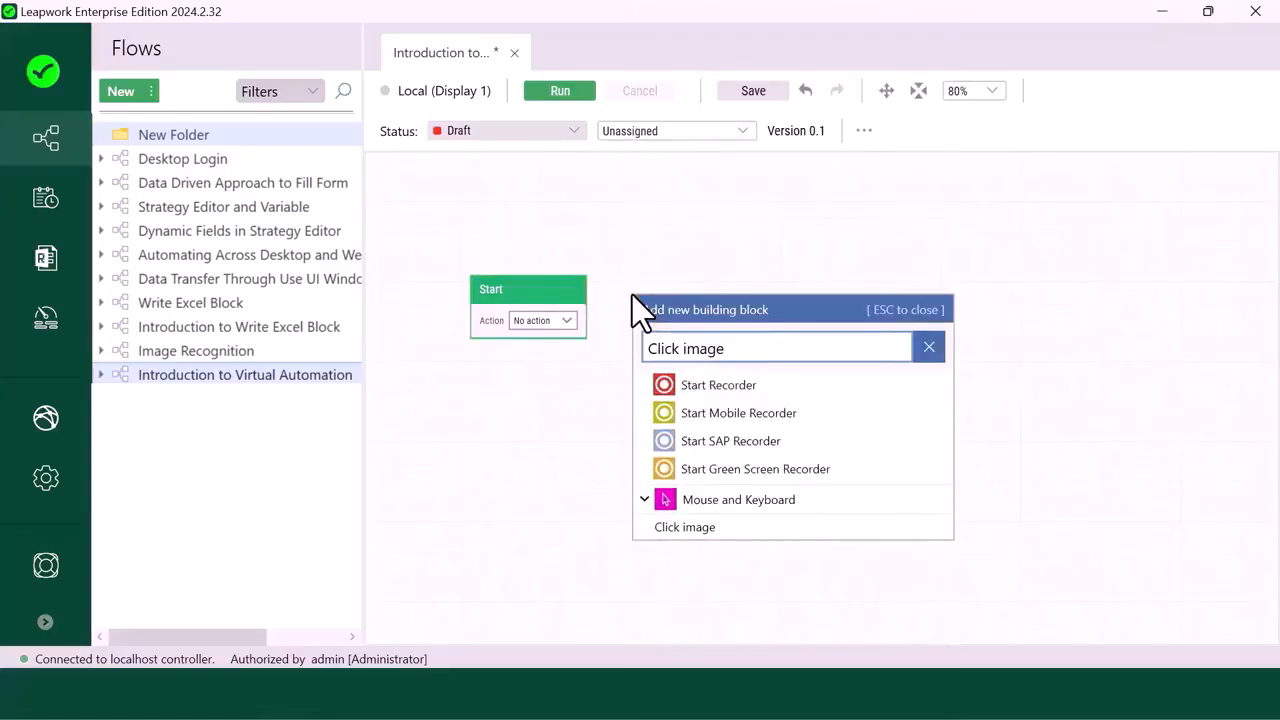
pyautogui.click(680, 523)
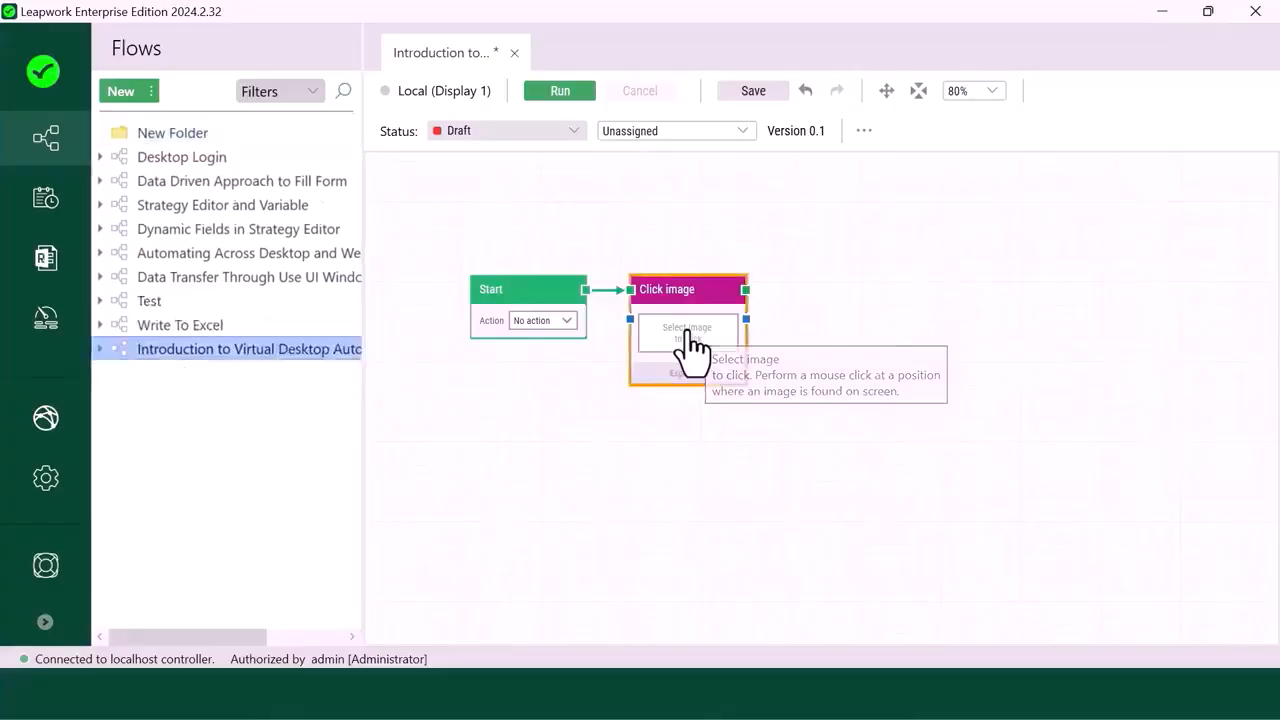
pyautogui.click(688, 337)
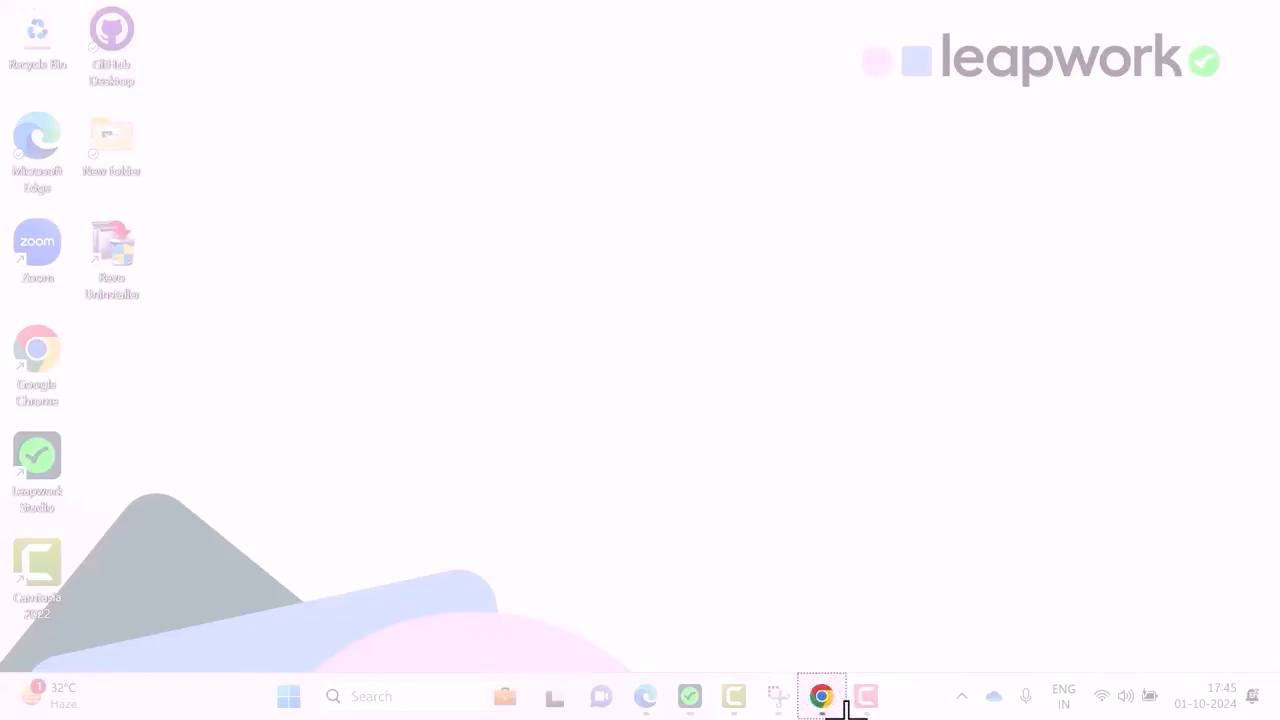
pyautogui.click(844, 706)
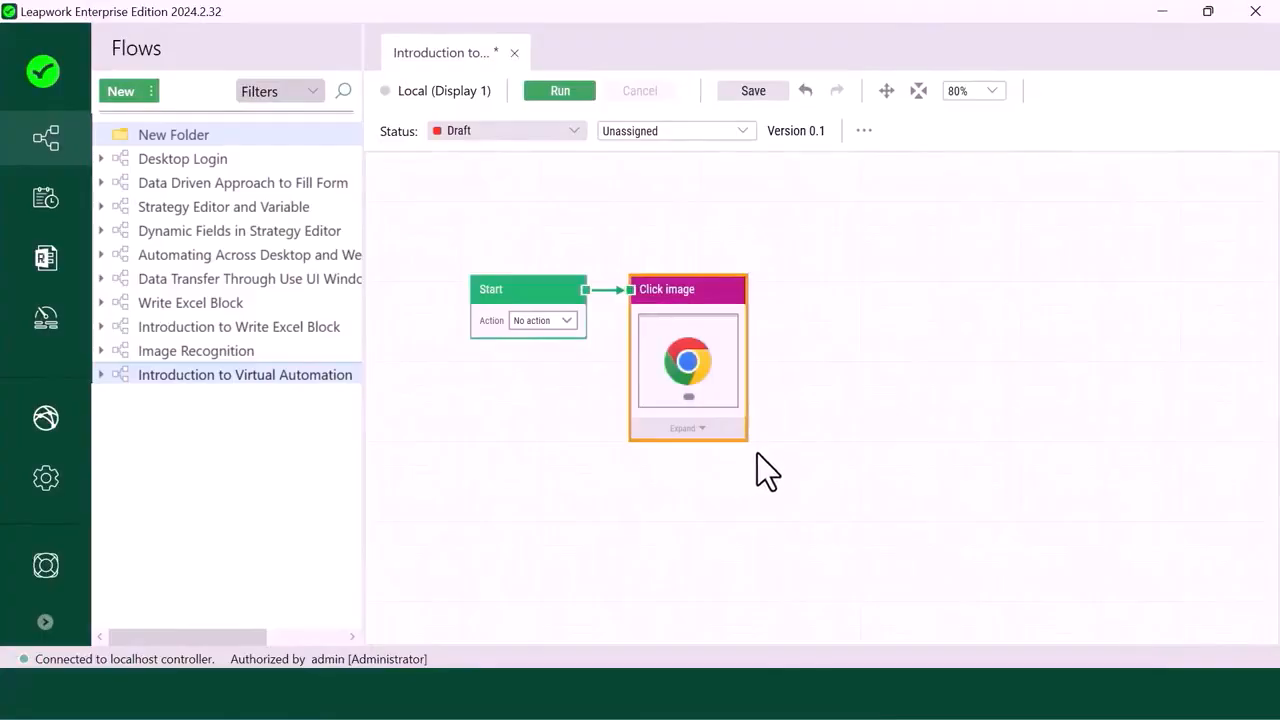
# - Run the flow up to the Click image block, open and minimise a Chrome window, and cancel the paused run
pyautogui.rightClick(694, 300)
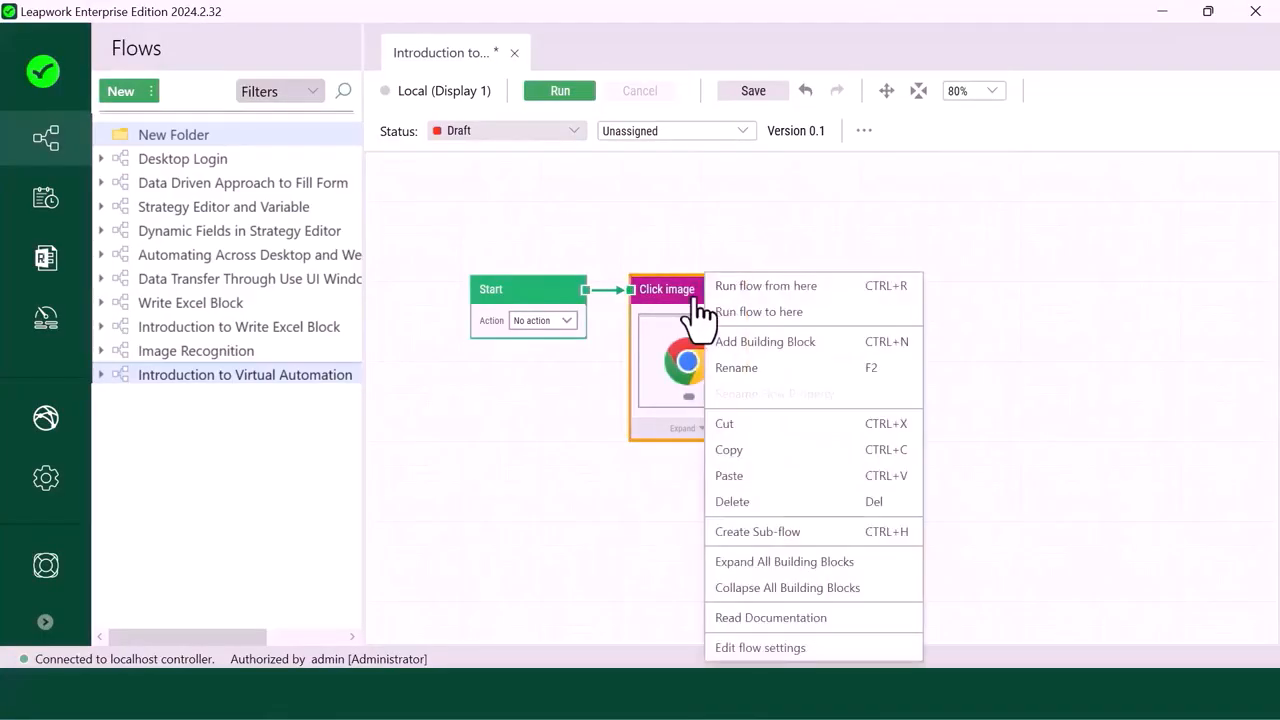
pyautogui.click(748, 306)
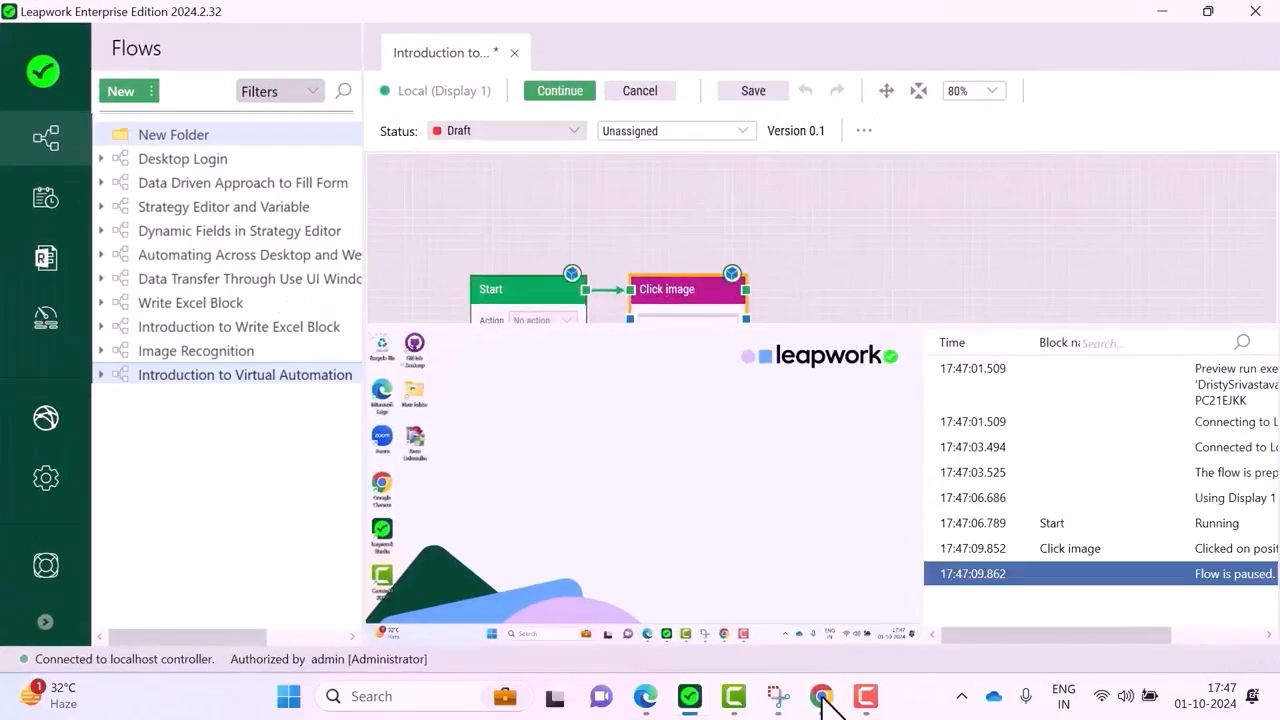
pyautogui.click(821, 696)
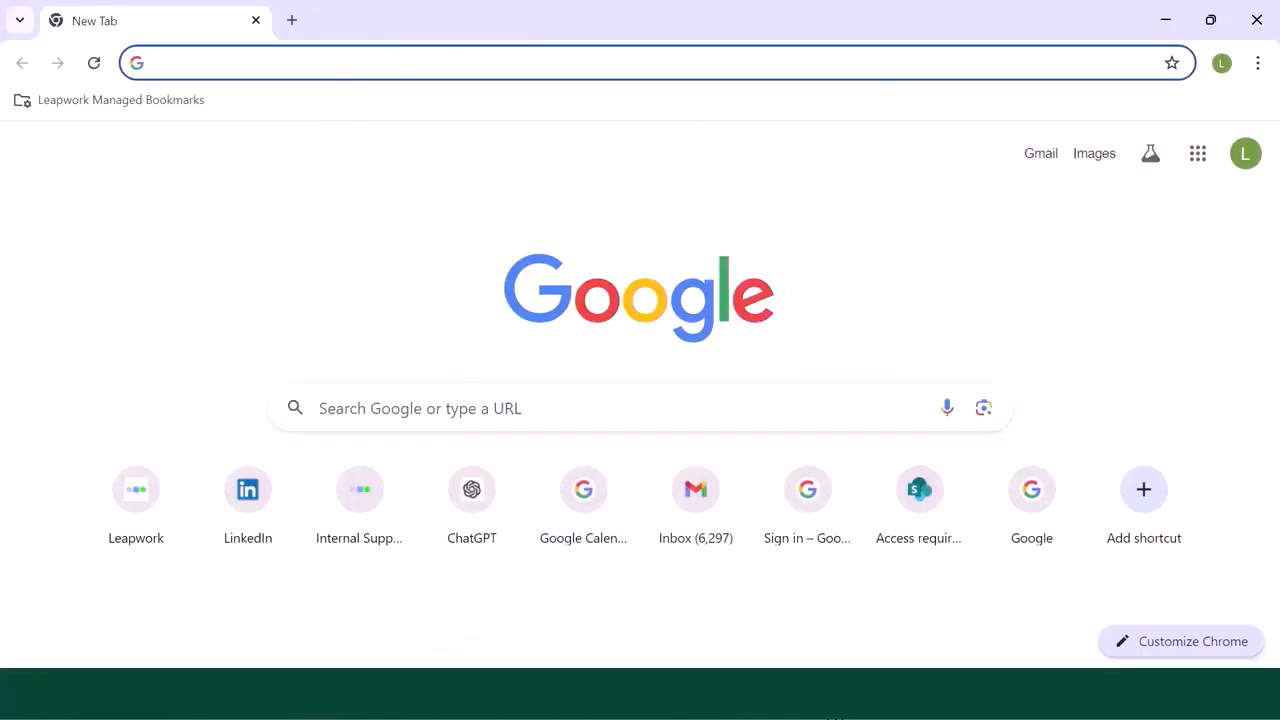
pyautogui.click(1166, 22)
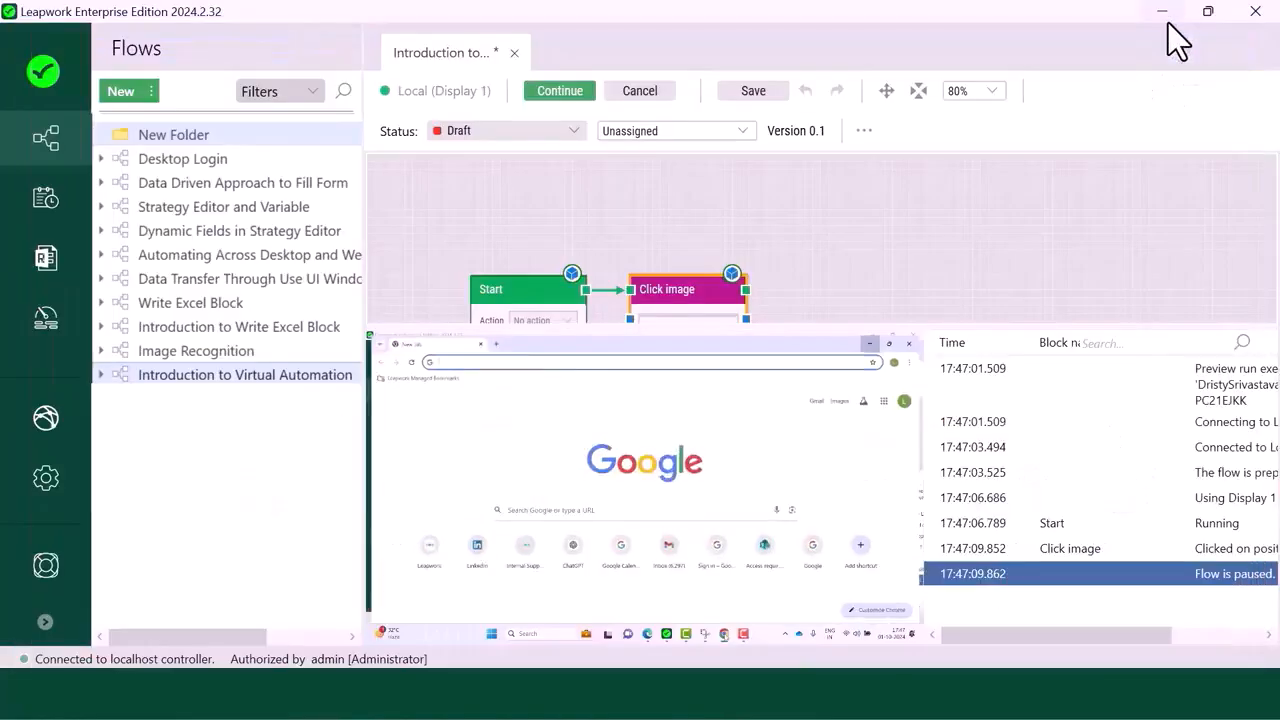
pyautogui.click(638, 92)
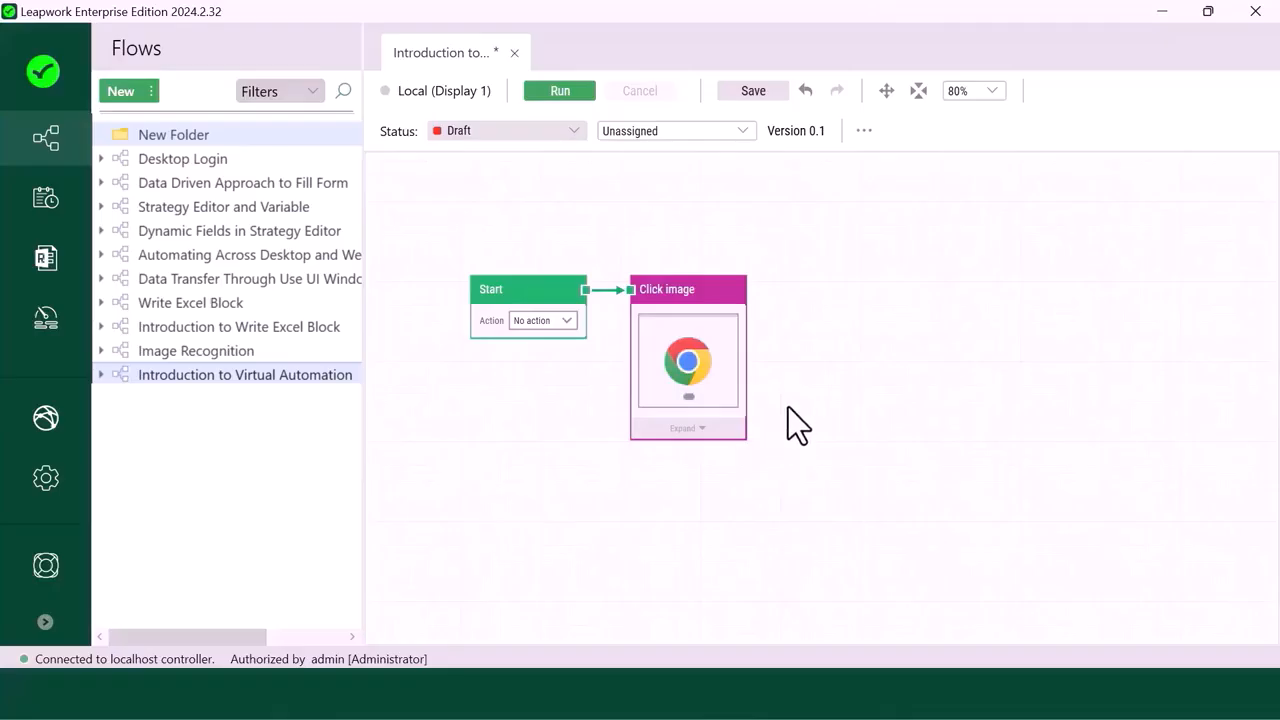
# - Add a second Click image block after the first and capture the start of Chrome's address bar, including the Google logo, as its image
pyautogui.moveTo(747, 290); pyautogui.dragTo(788, 295)
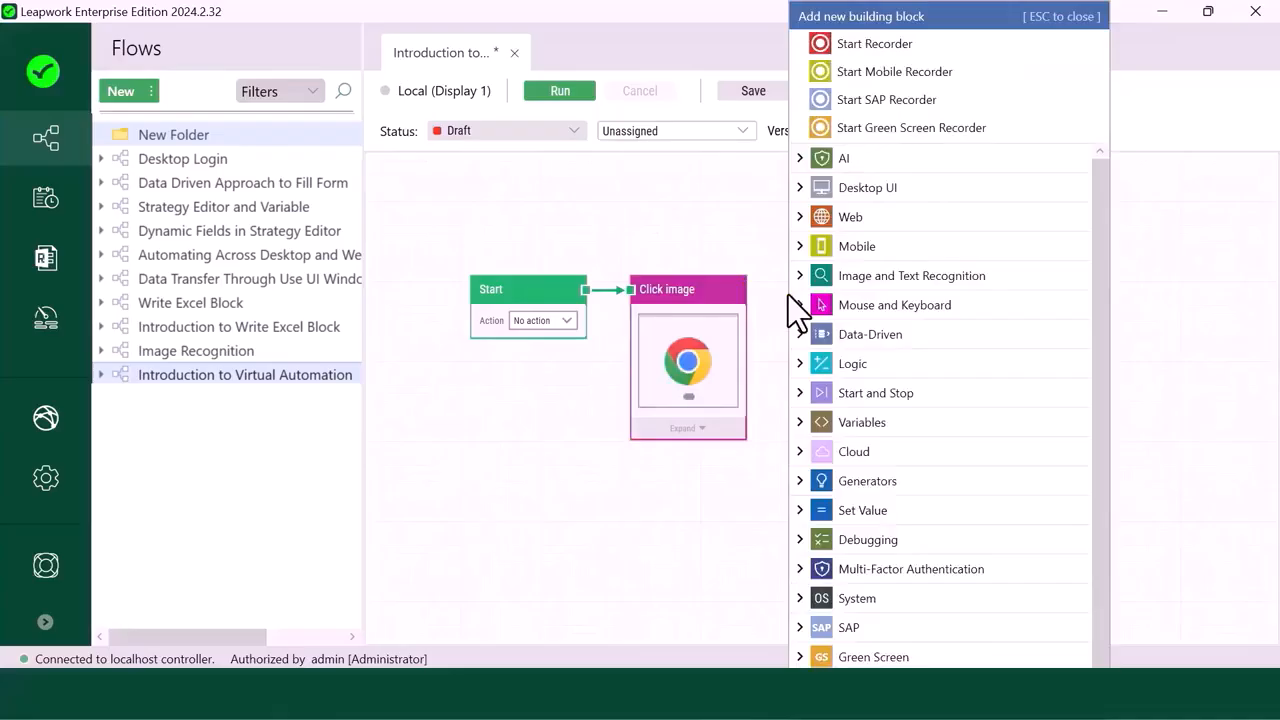
pyautogui.write('click ima')
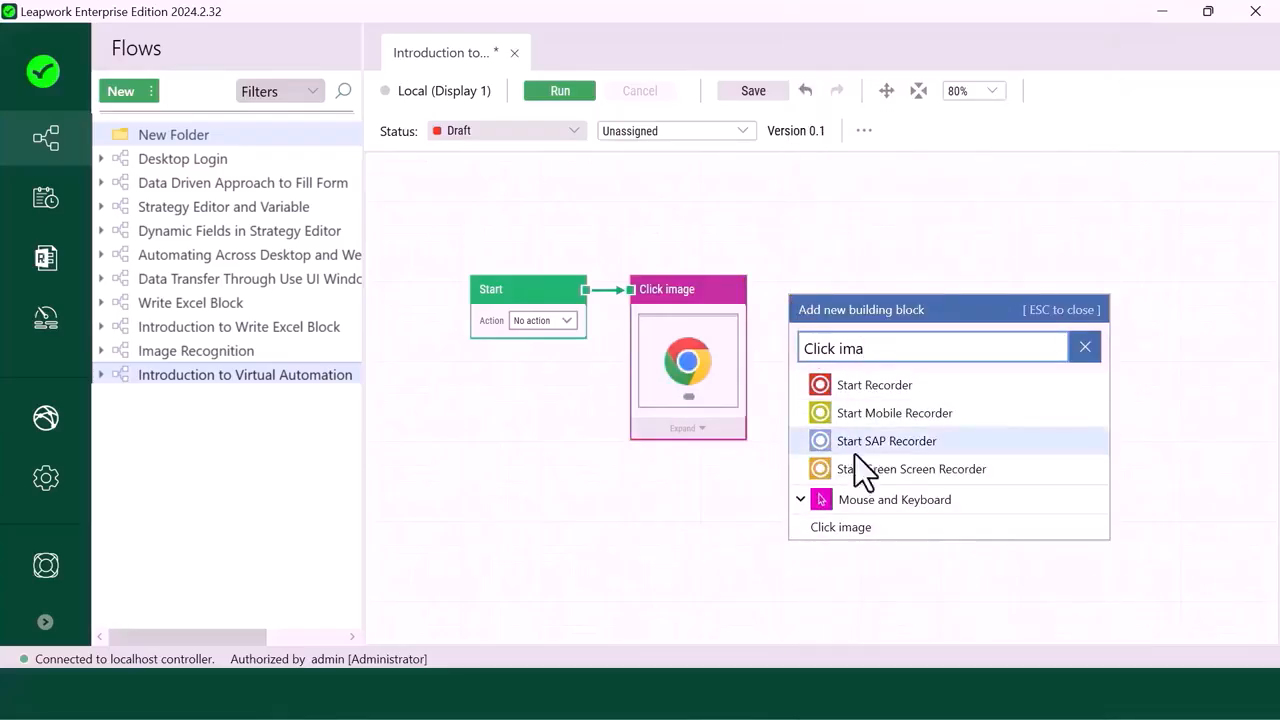
pyautogui.click(887, 523)
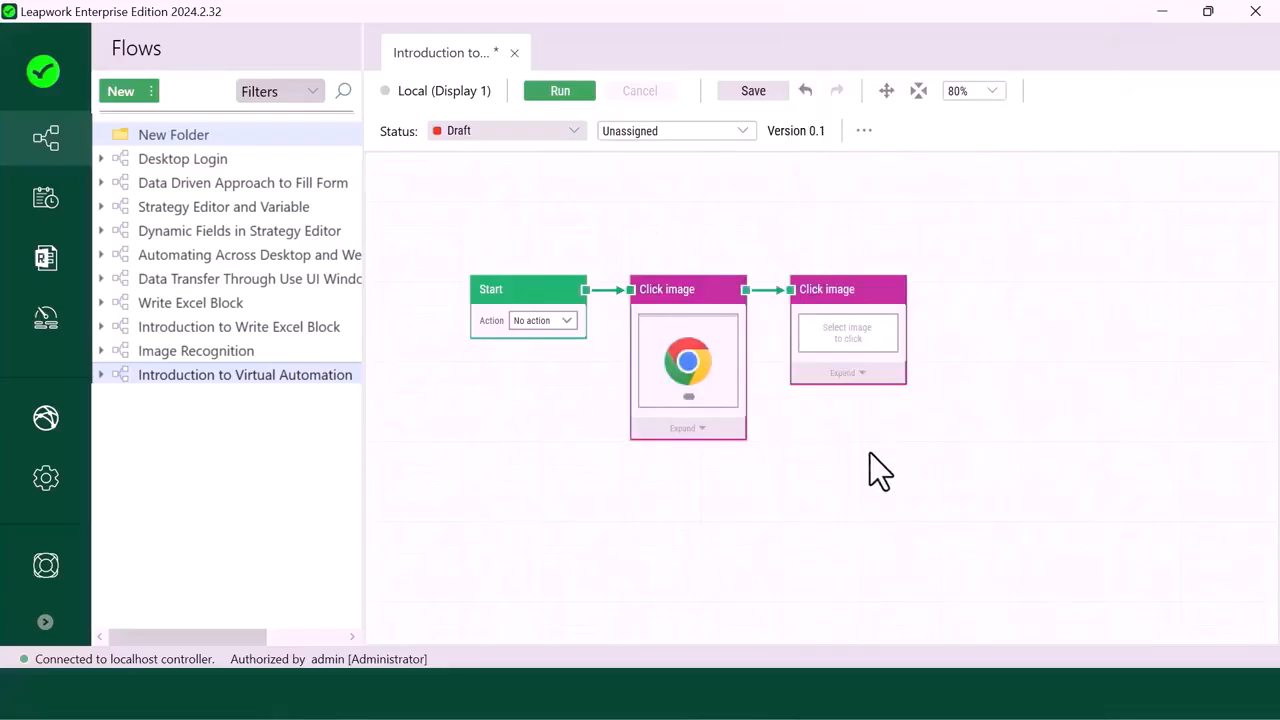
pyautogui.click(848, 334)
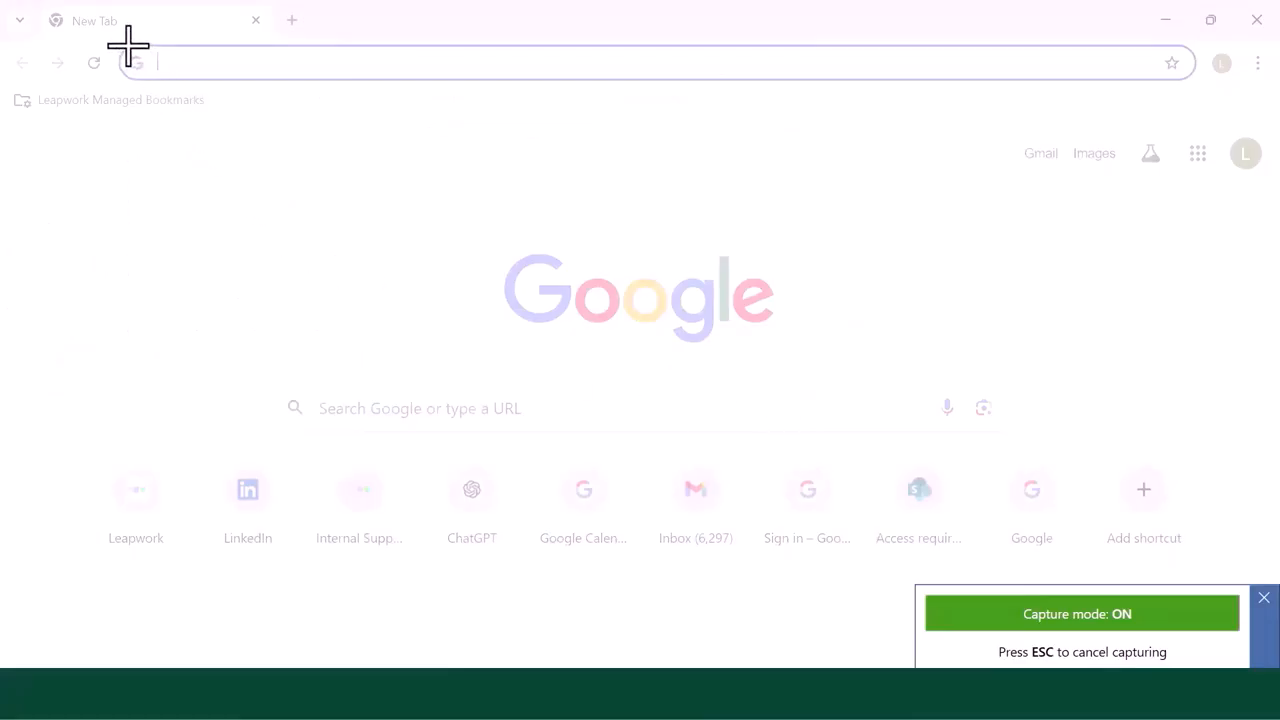
pyautogui.moveTo(128, 45); pyautogui.dragTo(271, 80)
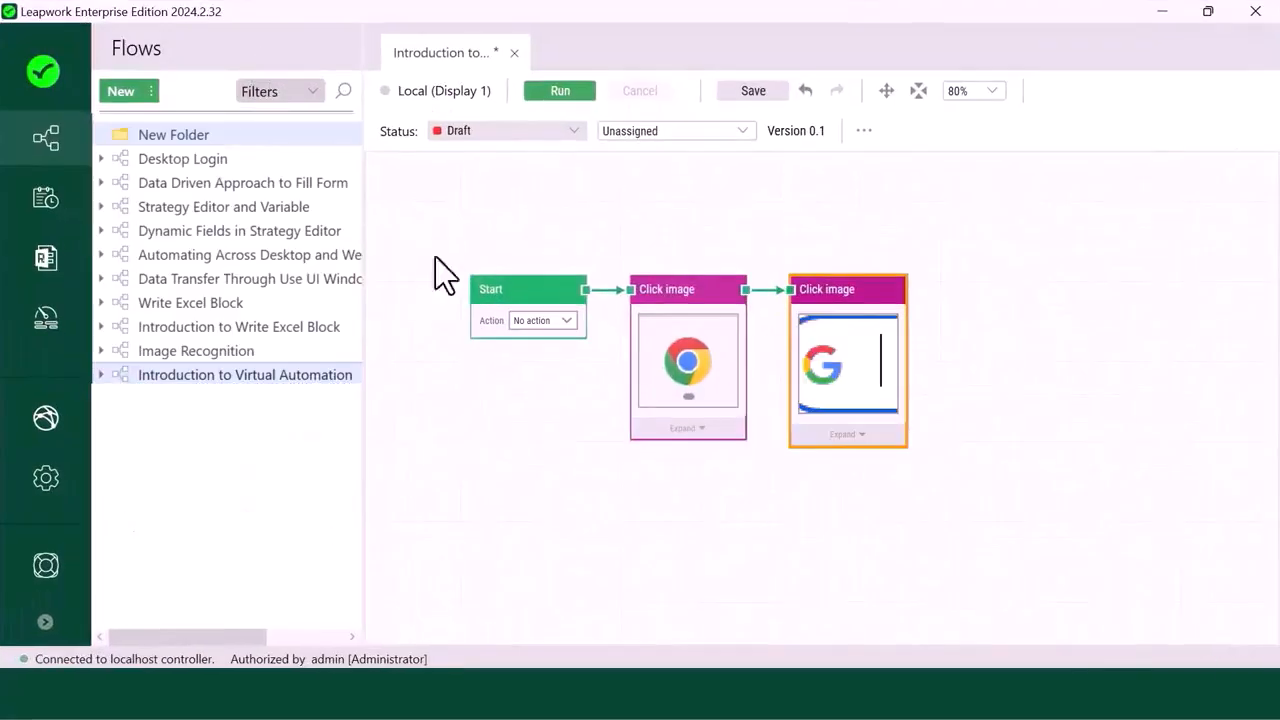
pyautogui.click(852, 400)
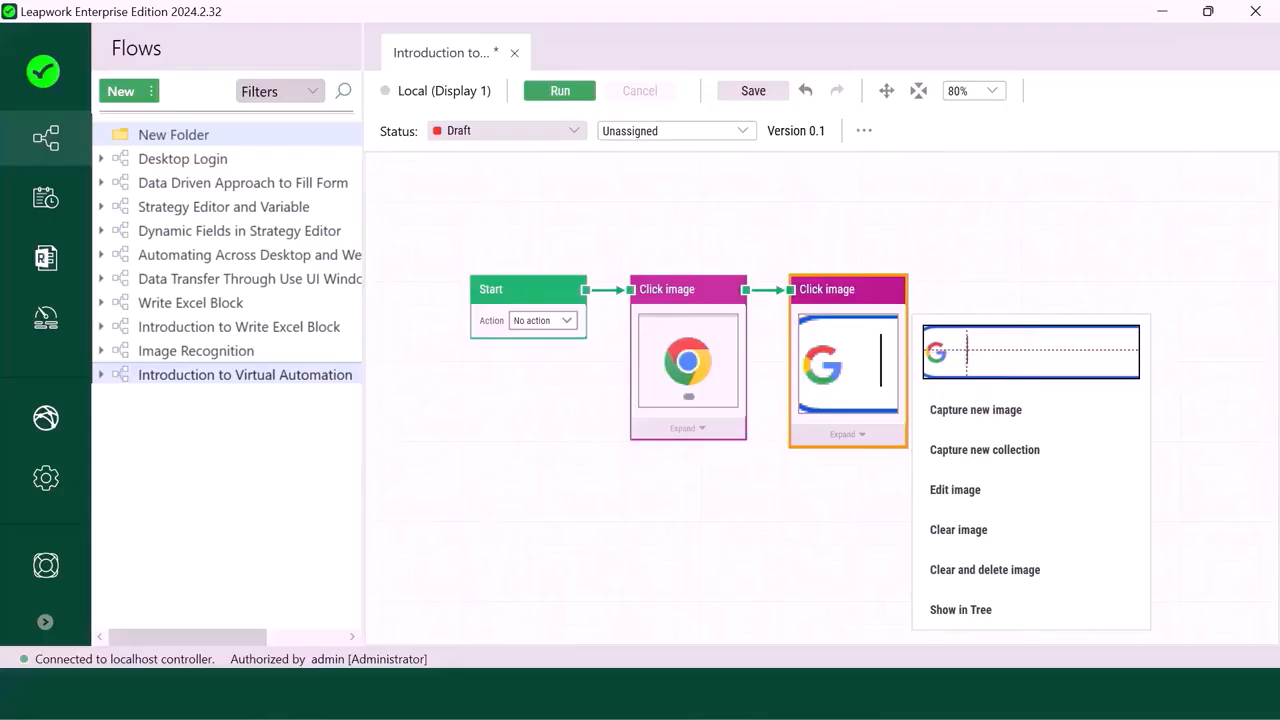
pyautogui.click(899, 463)
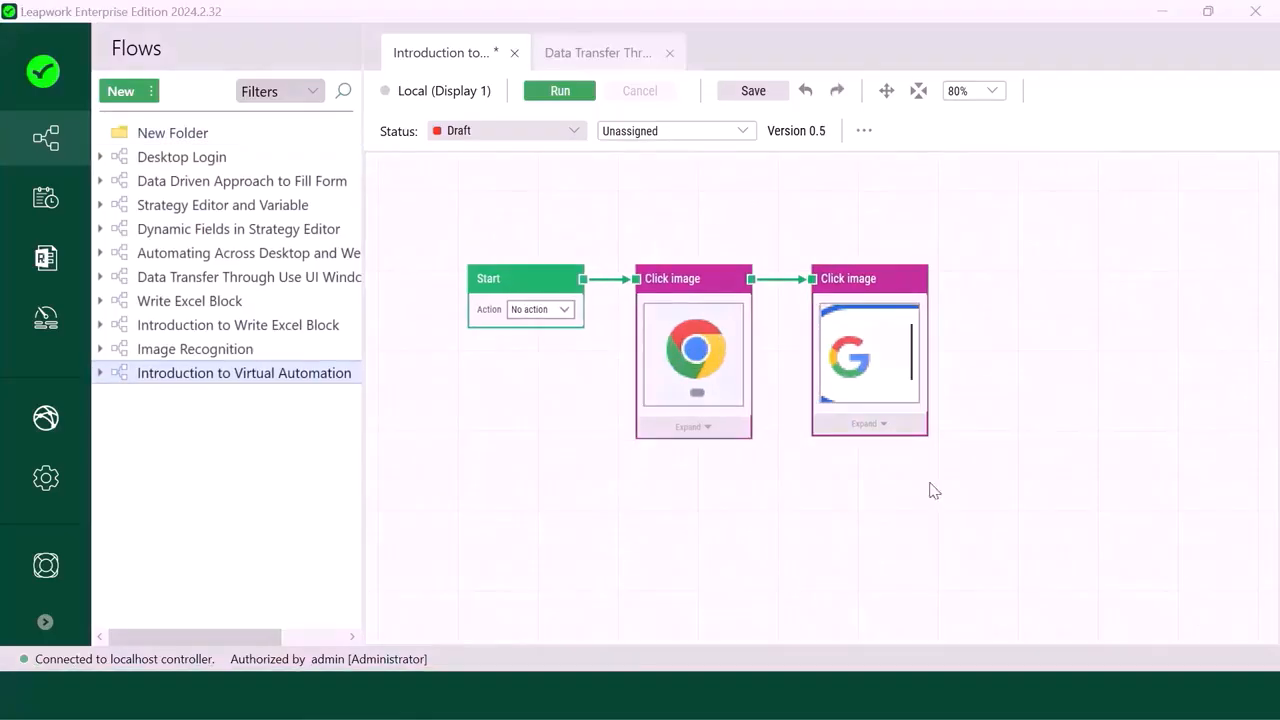
# - Restrict the second Click image block's search area to the start of Chrome's address bar, about X 175, Y 64, width 403
pyautogui.click(897, 420)
pyautogui.click(897, 420)
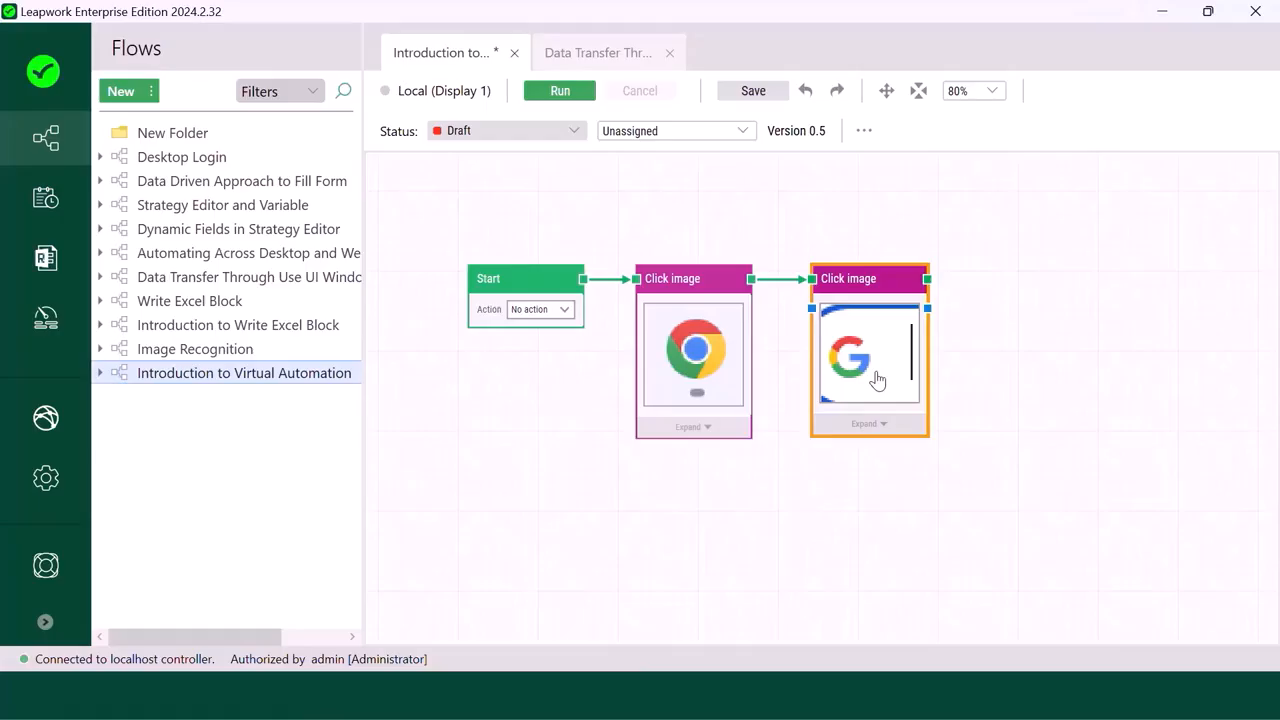
pyautogui.click(868, 424)
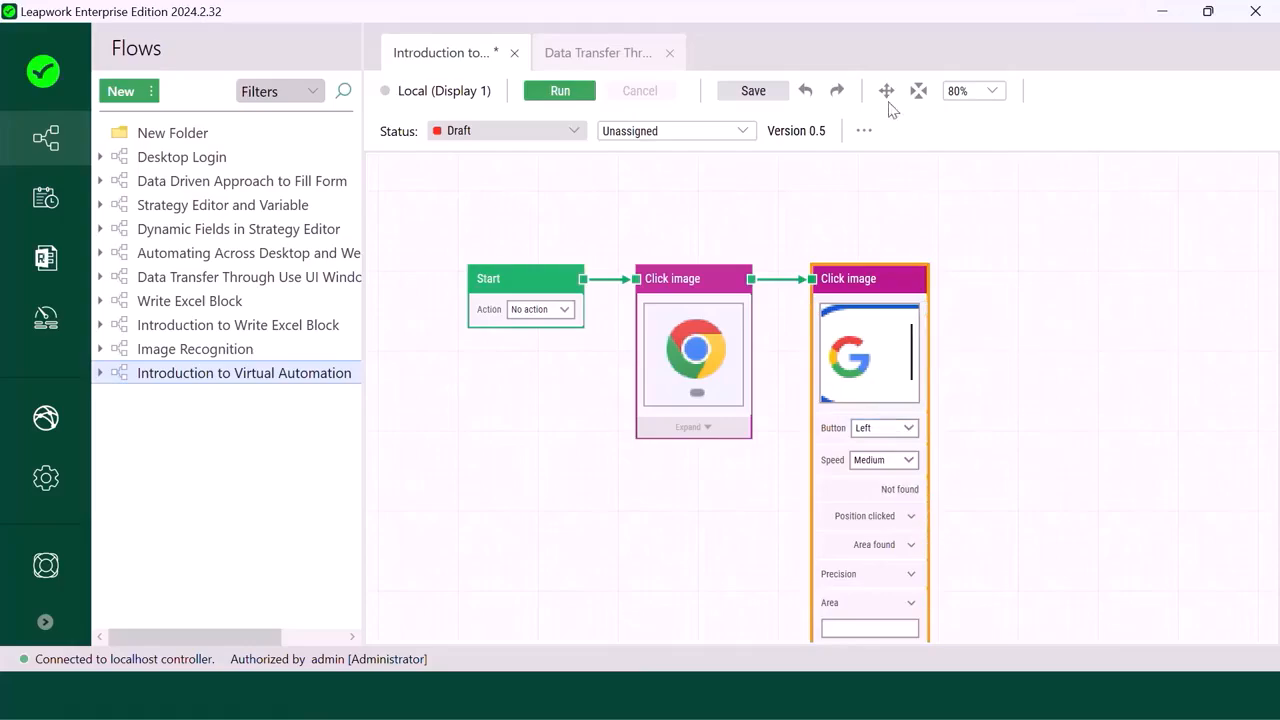
pyautogui.moveTo(971, 426); pyautogui.dragTo(909, 300)
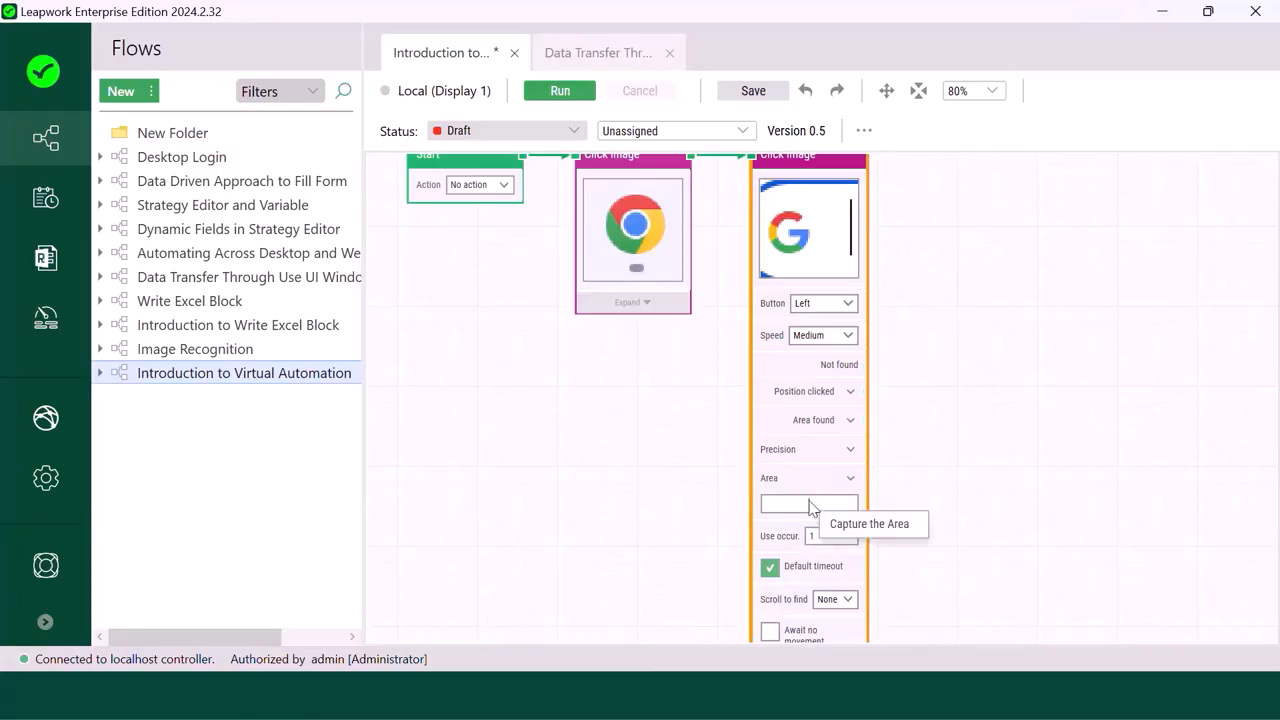
pyautogui.click(810, 505)
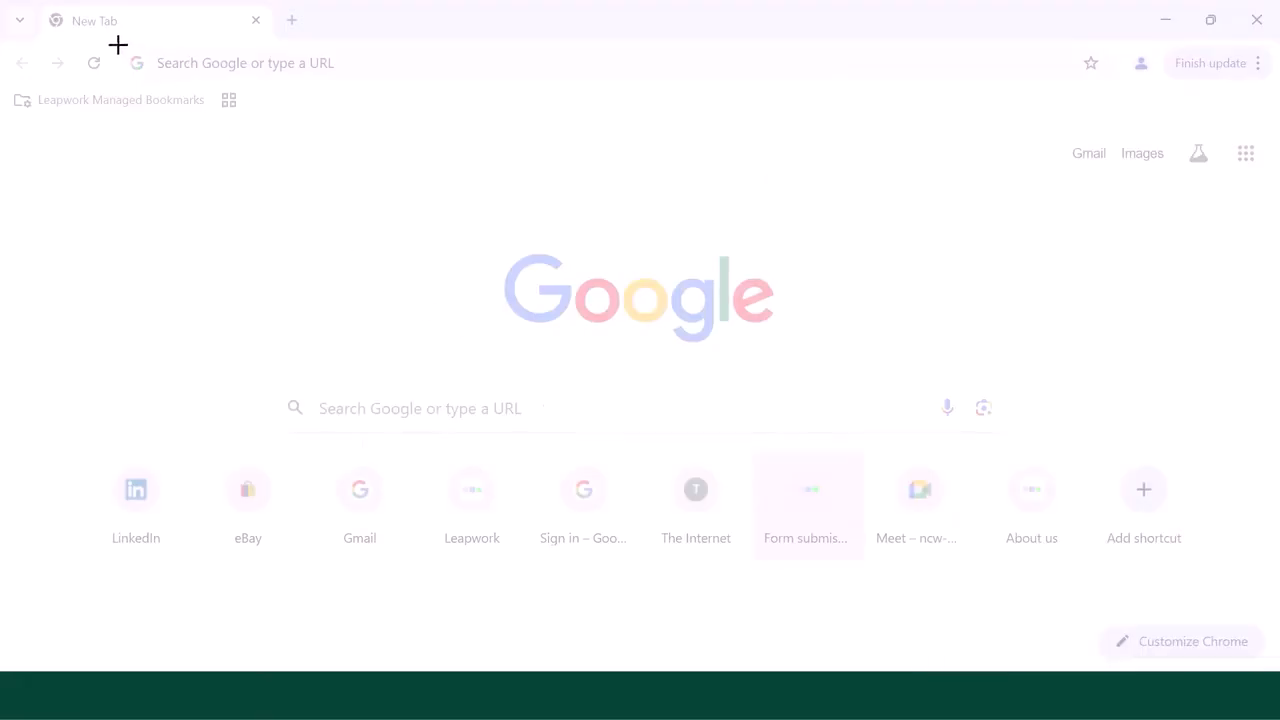
pyautogui.moveTo(117, 43); pyautogui.dragTo(385, 86)
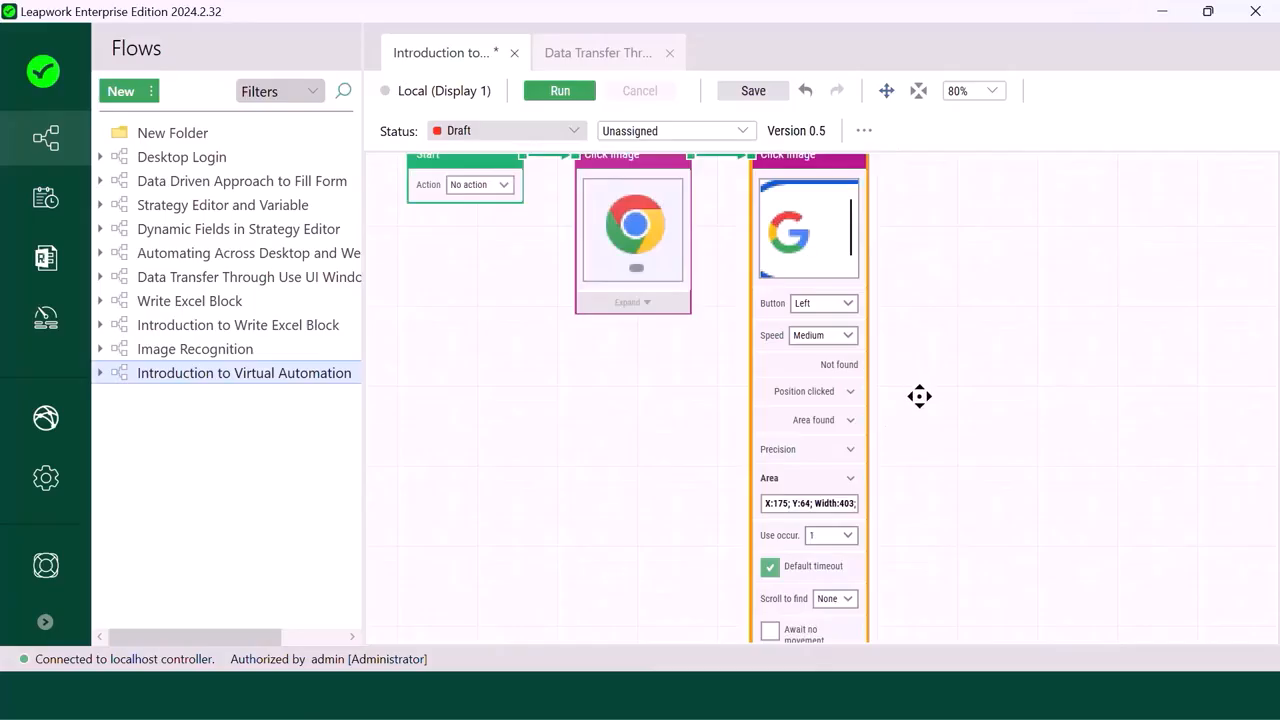
pyautogui.moveTo(920, 394); pyautogui.dragTo(909, 291)
pyautogui.click(795, 556)
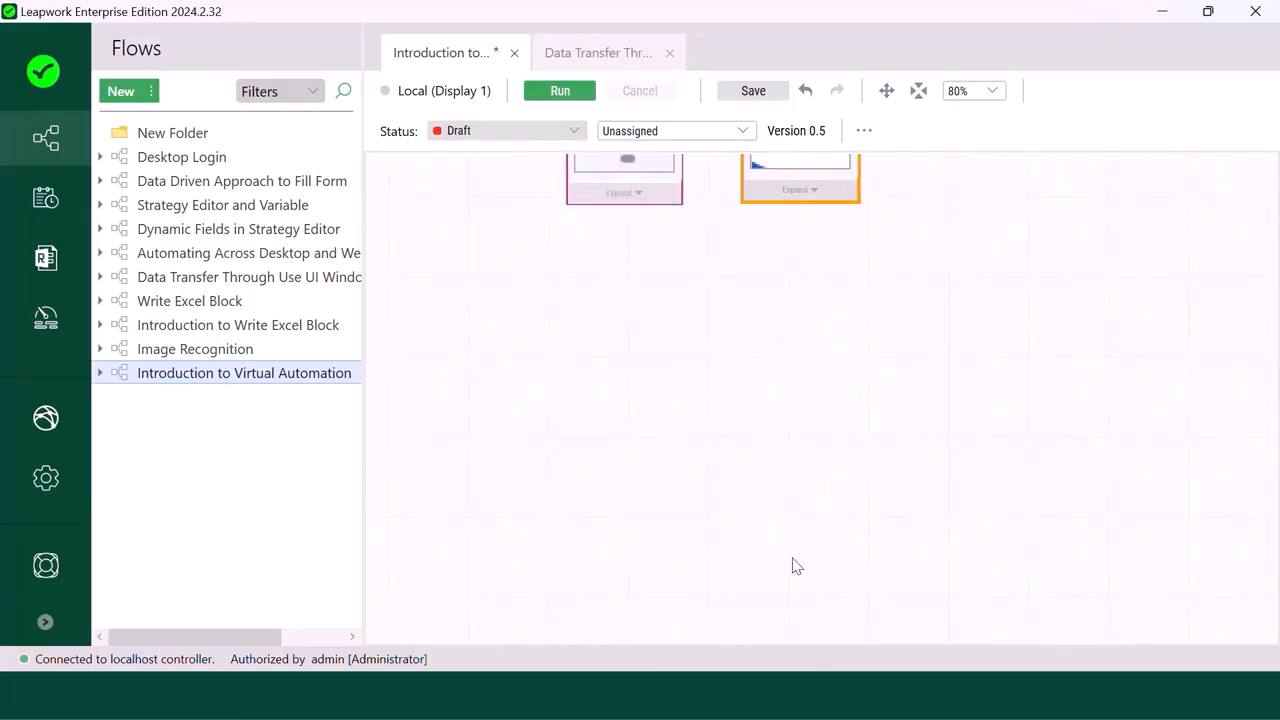
pyautogui.click(886, 91)
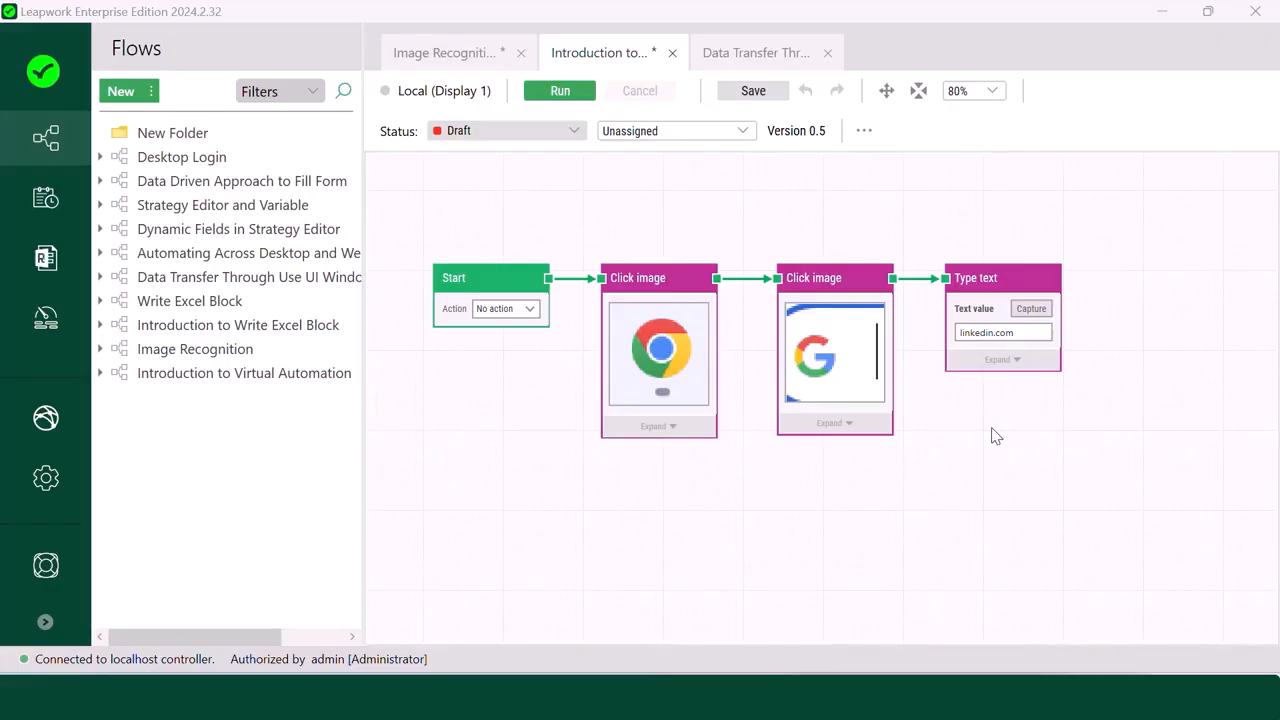
# - Open the Agents section and start creating a new Remote Agent
pyautogui.click(46, 623)
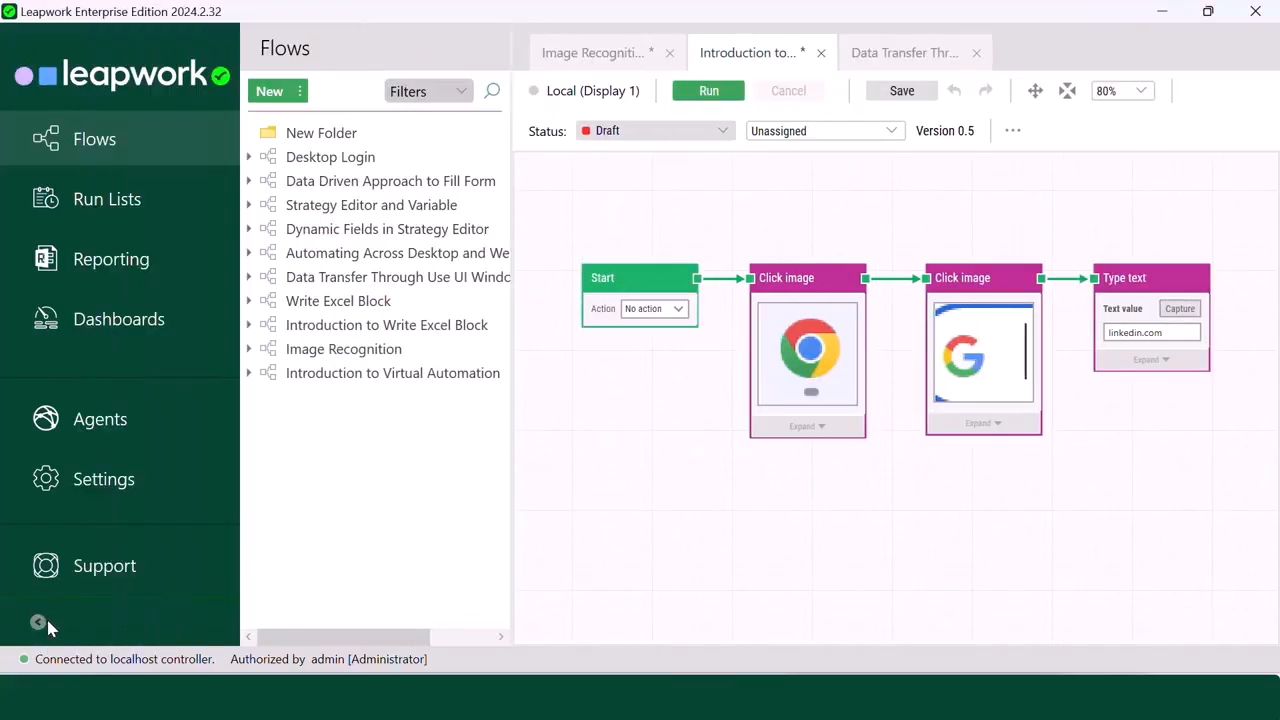
pyautogui.click(121, 430)
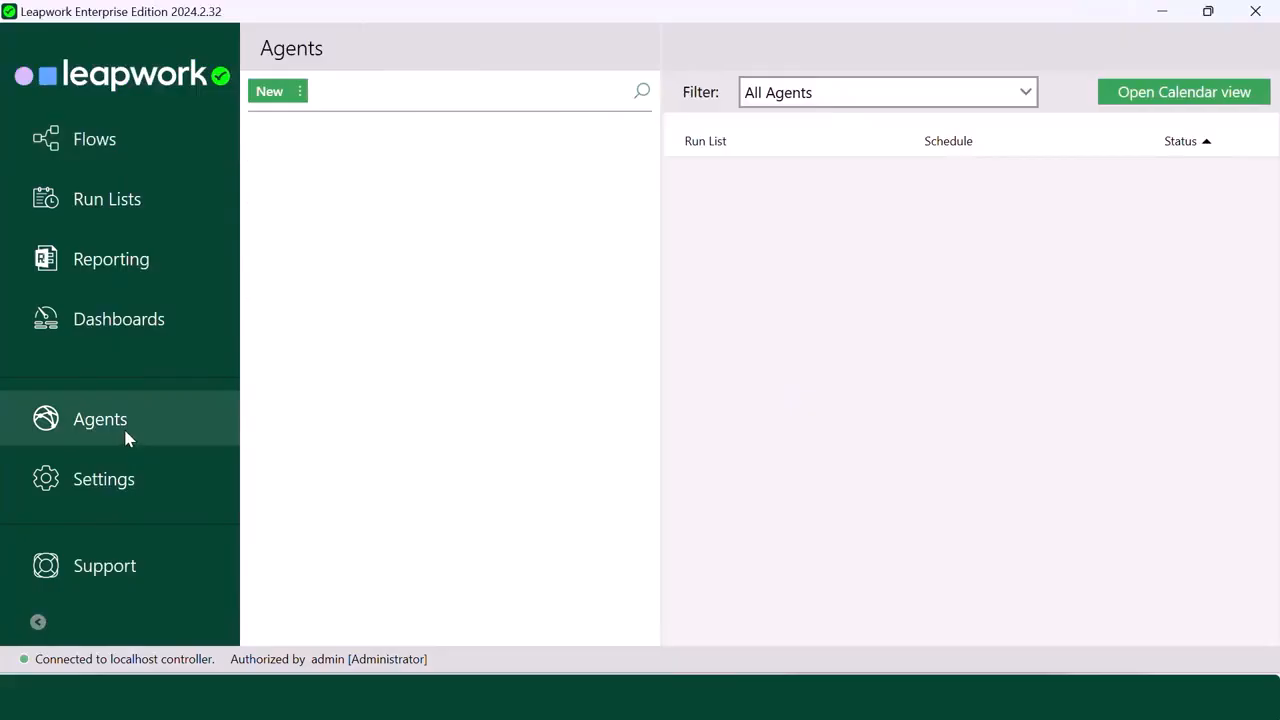
pyautogui.click(281, 96)
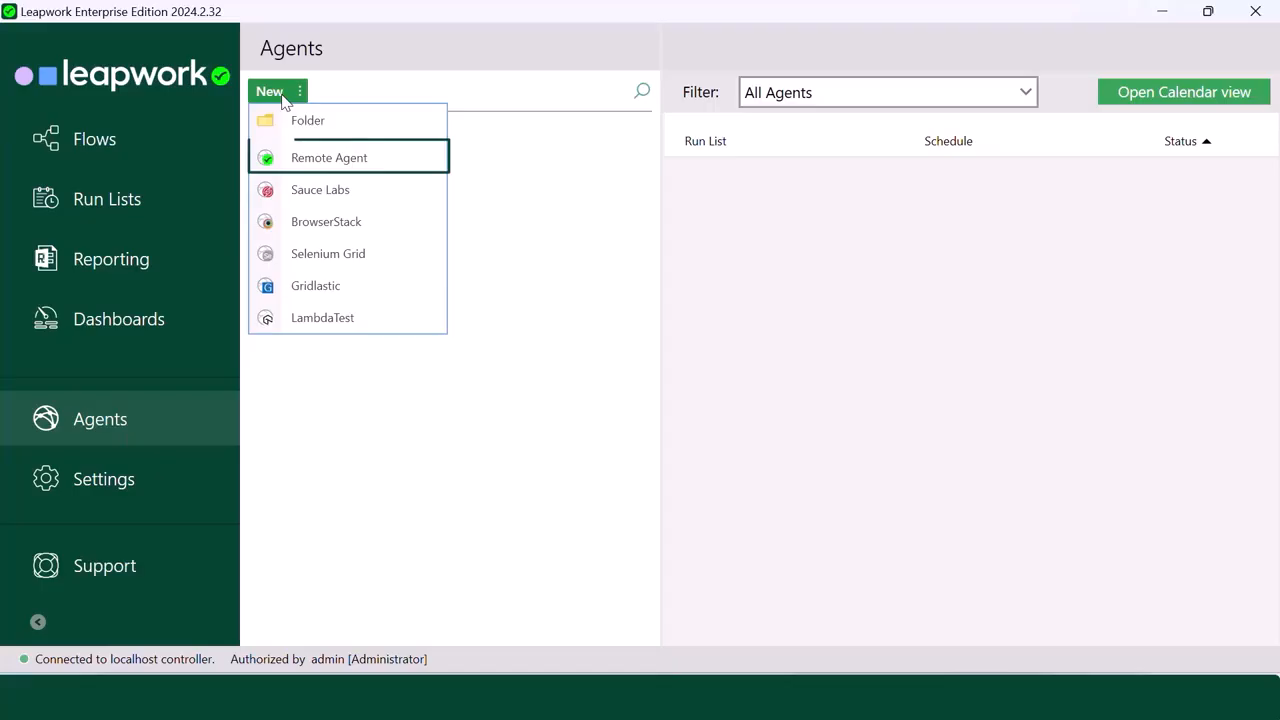
pyautogui.click(321, 158)
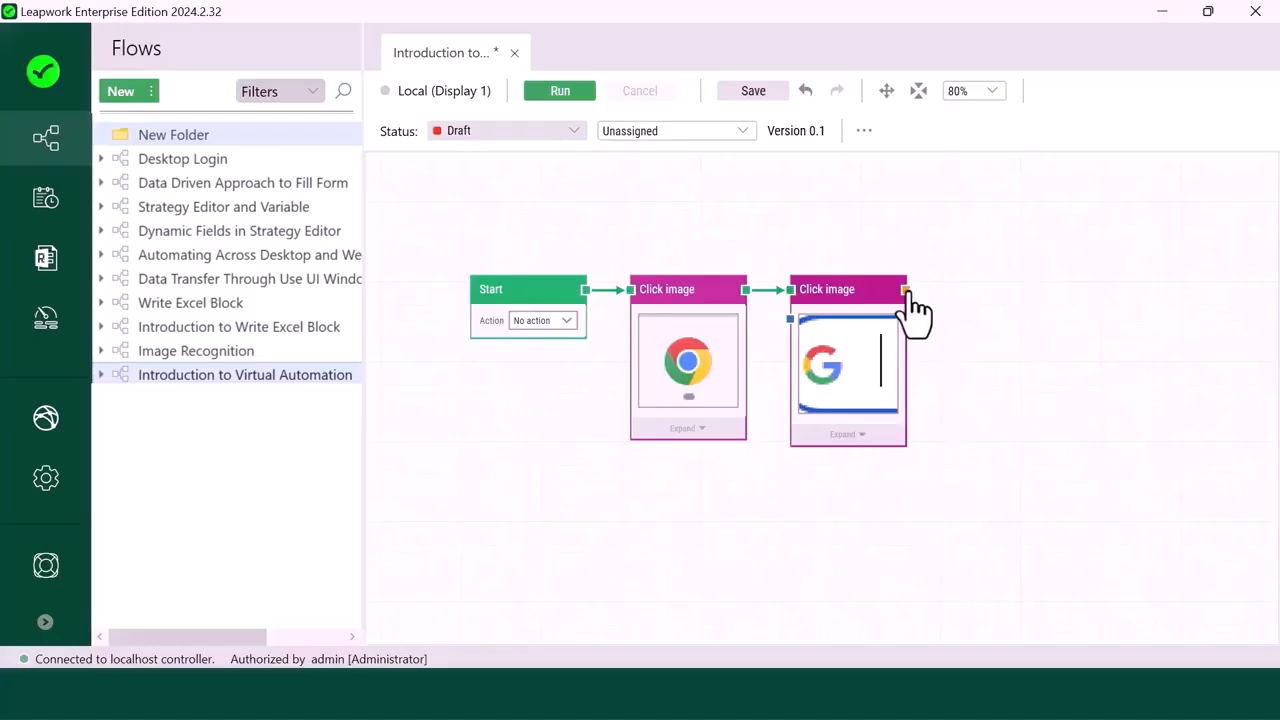
# - Add a Mouse and Keyboard Type text block after the second Click image block and set its text value to linkedin.com
pyautogui.doubleClick(950, 291)
pyautogui.write('Type text')
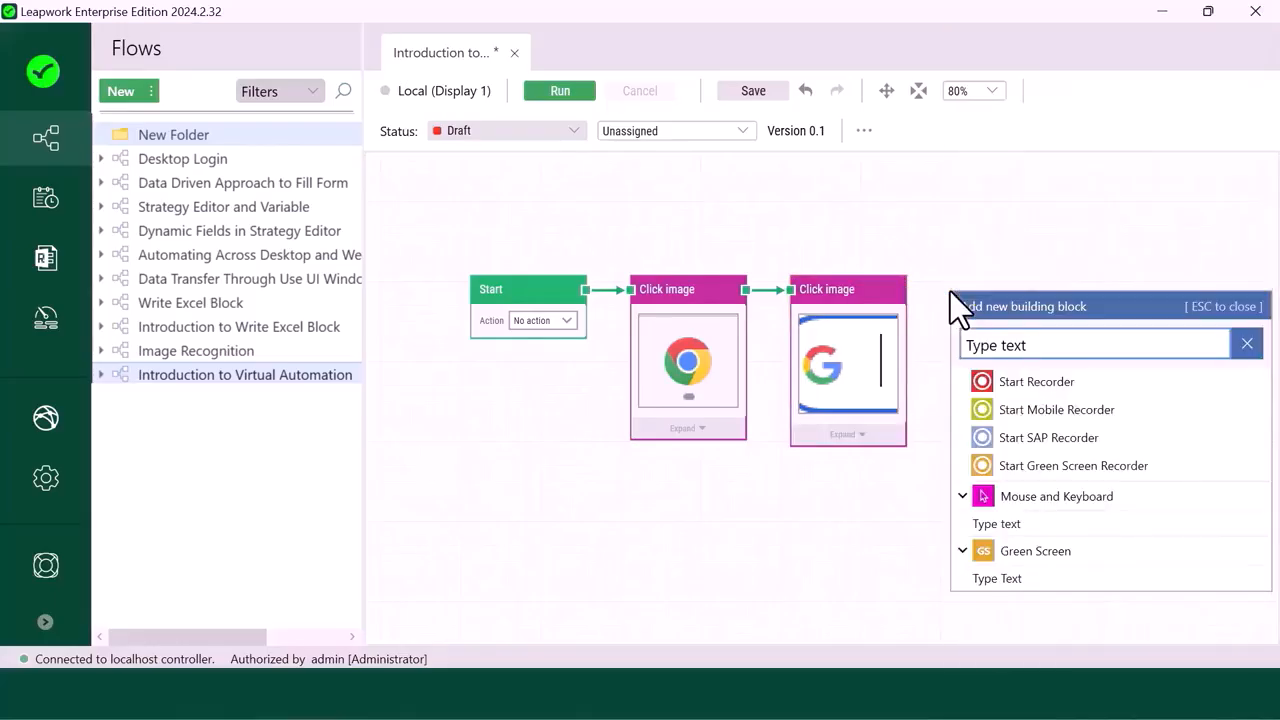
pyautogui.click(1004, 523)
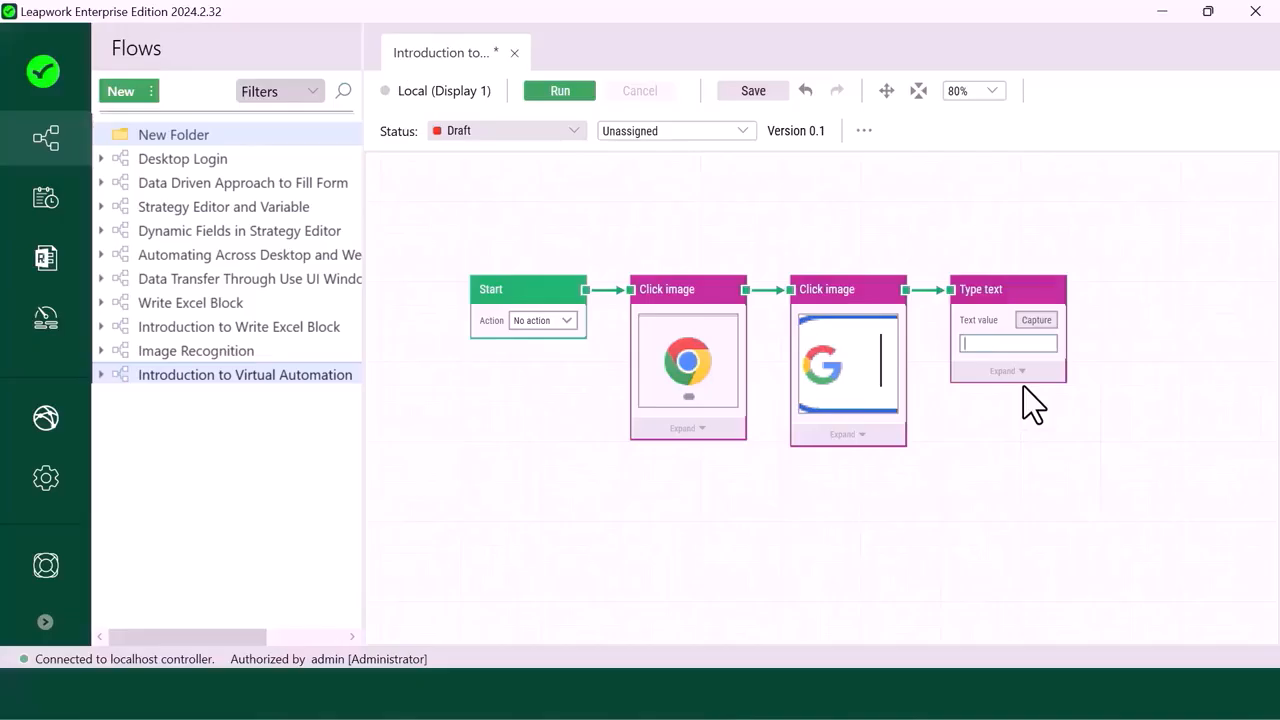
pyautogui.click(1008, 343)
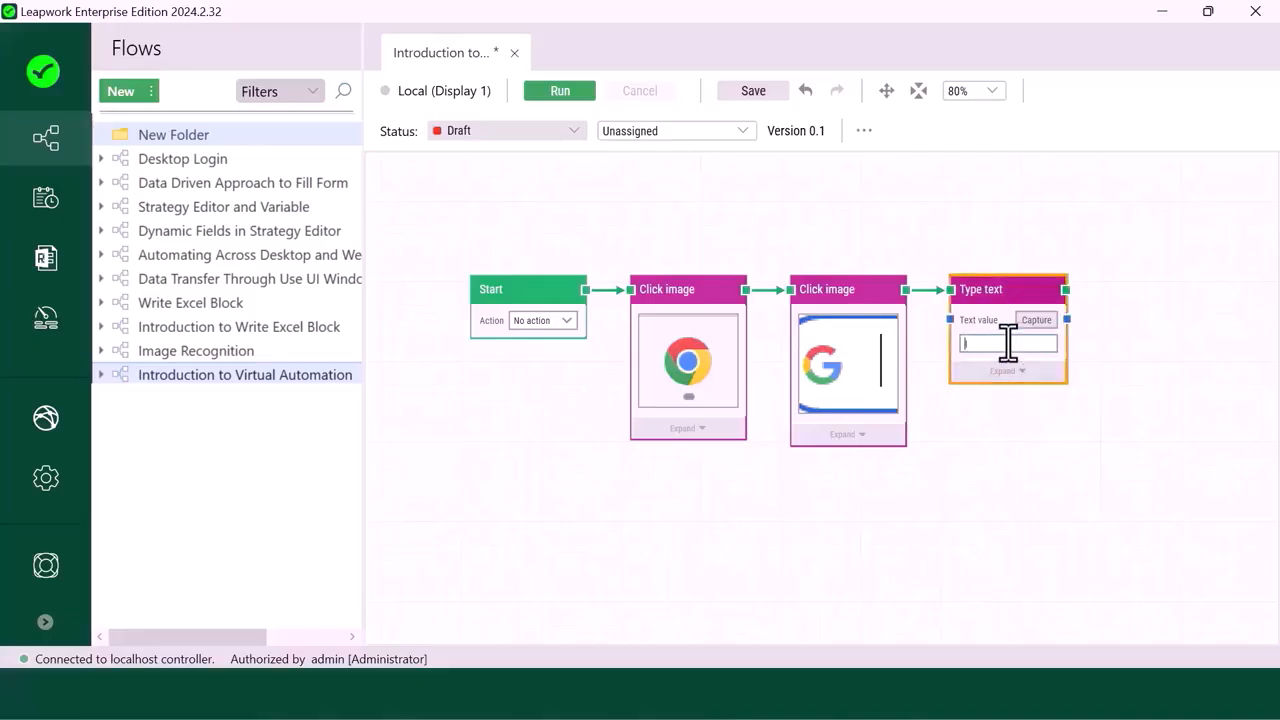
pyautogui.write('linkedin.com')
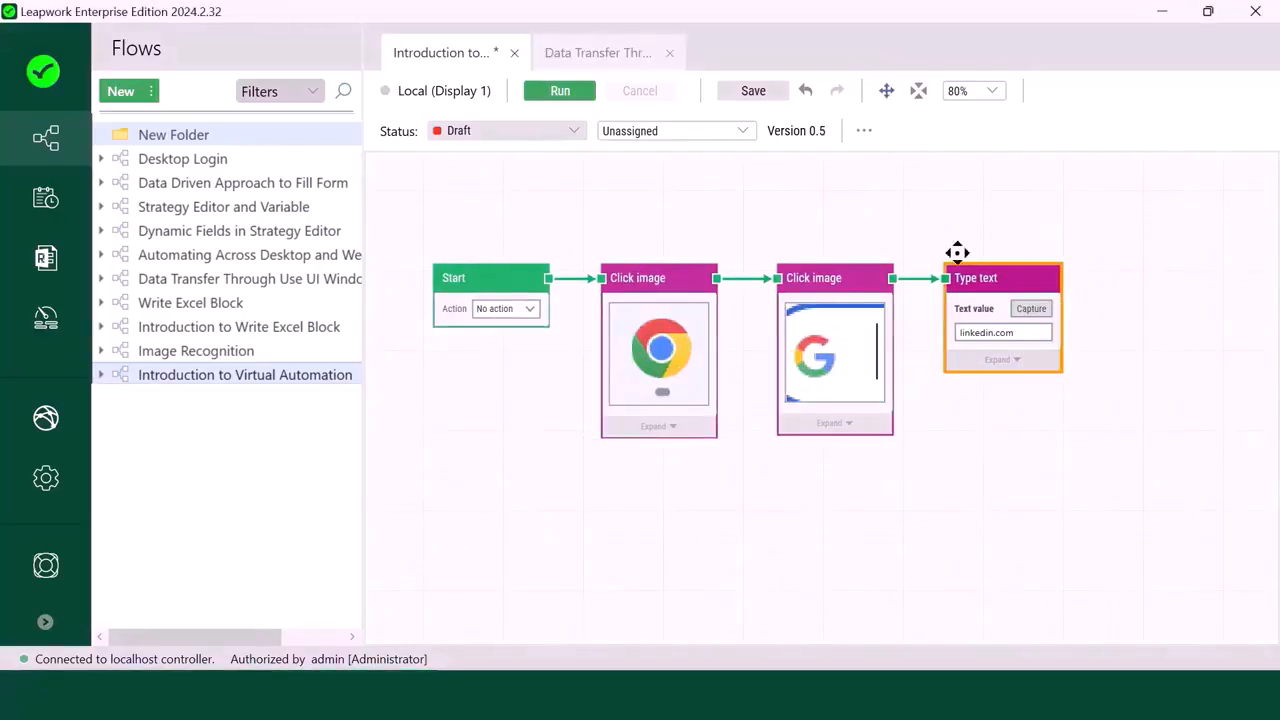
# - Capture an ENTER keystroke after linkedin.com in the Type text block's text value
pyautogui.scroll(1, 1022, 342)
pyautogui.scroll(1, 1020, 343)
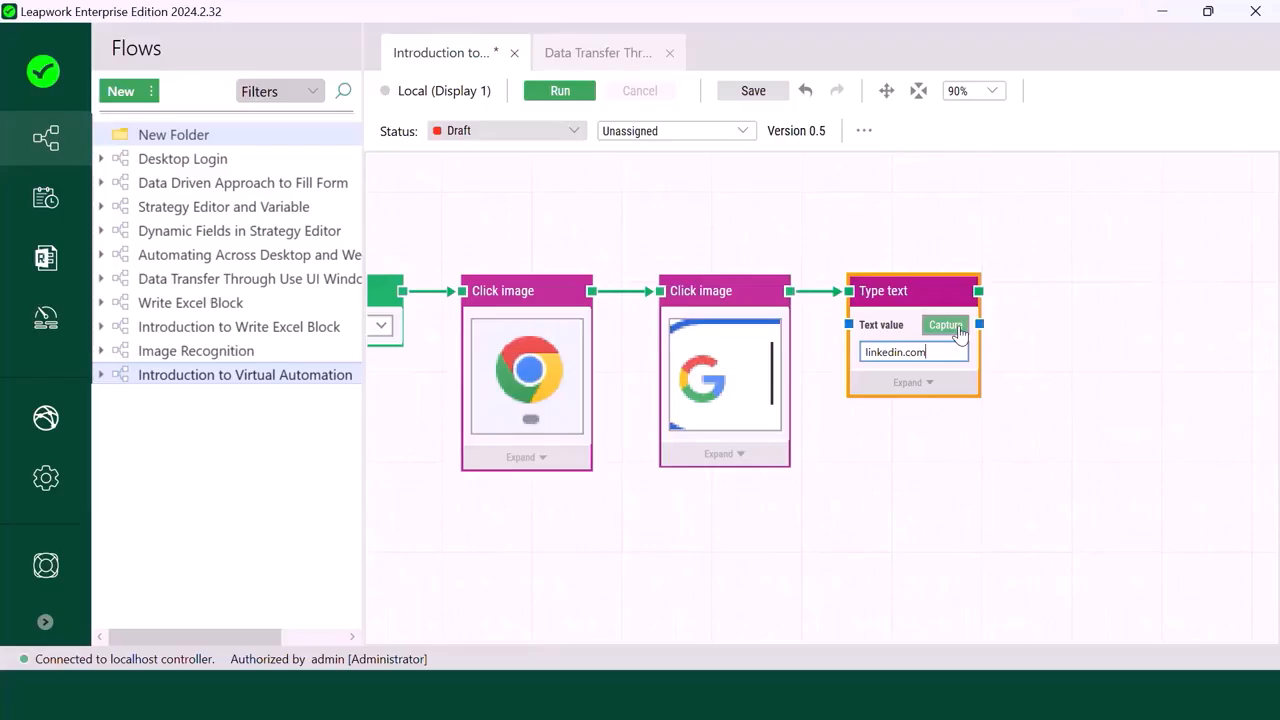
pyautogui.click(886, 90)
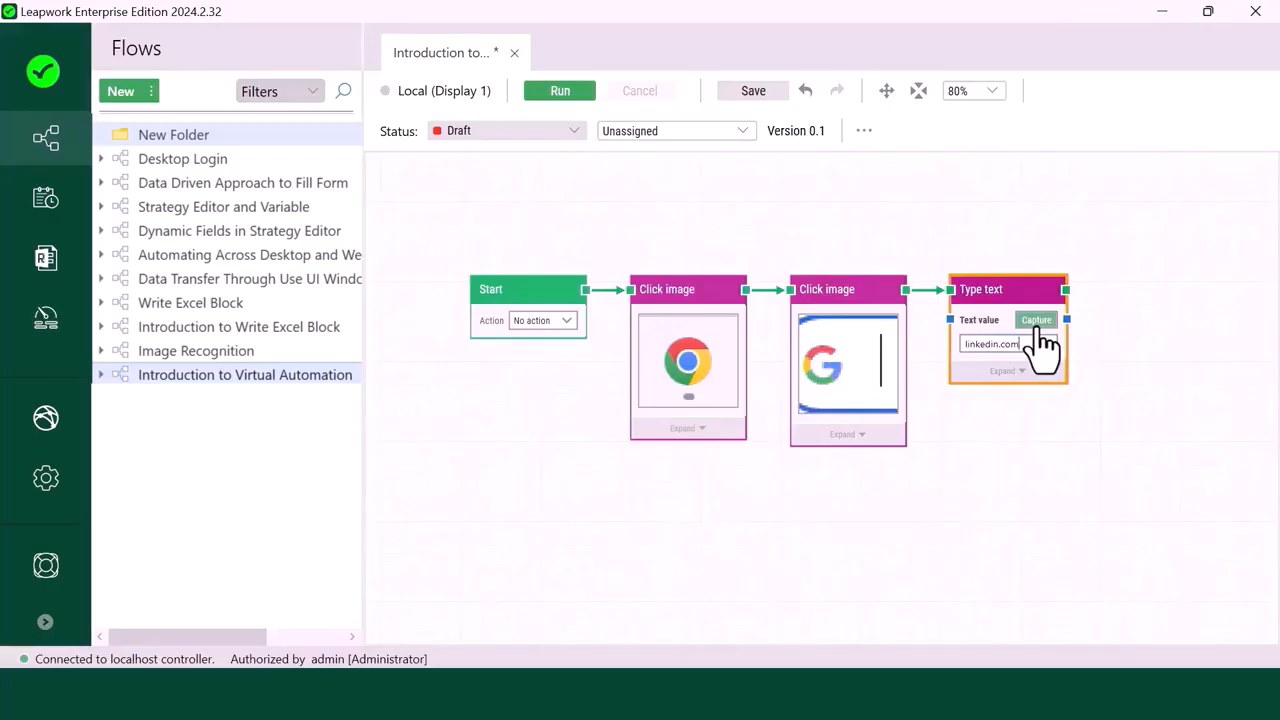
pyautogui.click(1040, 335)
pyautogui.press('Return')
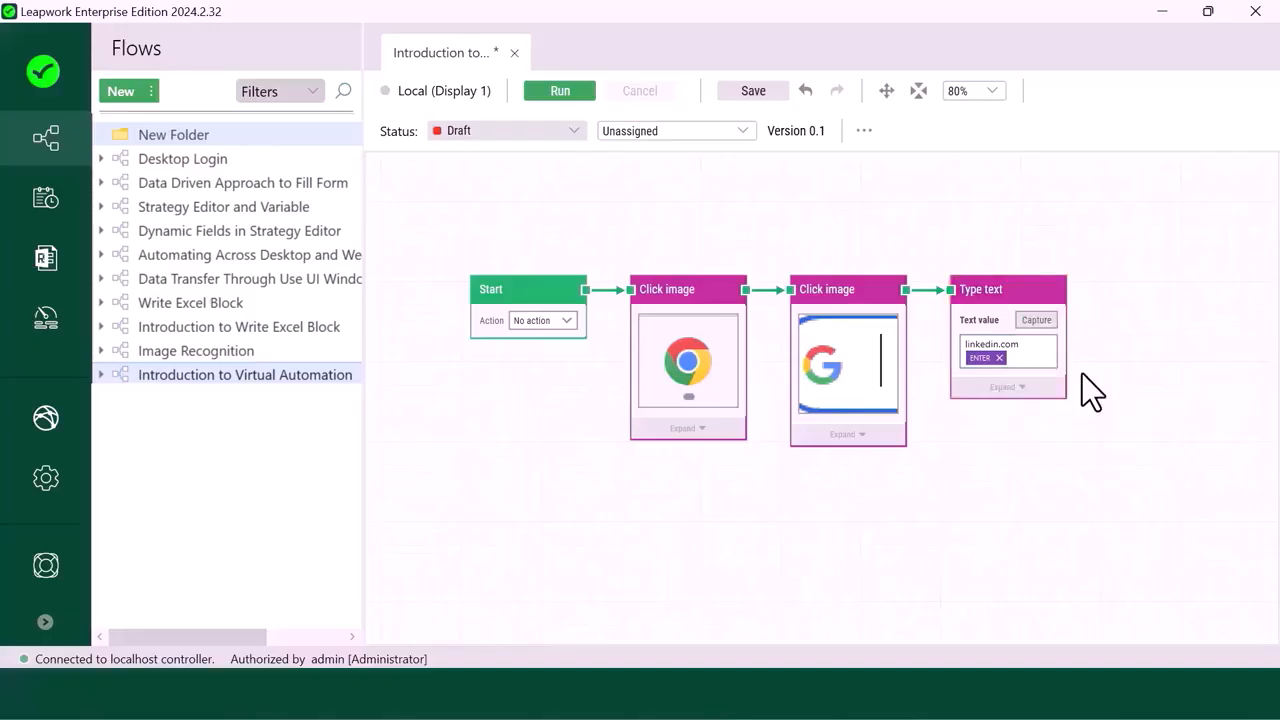
# - Run the flow from the start up to the Type text block
pyautogui.rightClick(1010, 310)
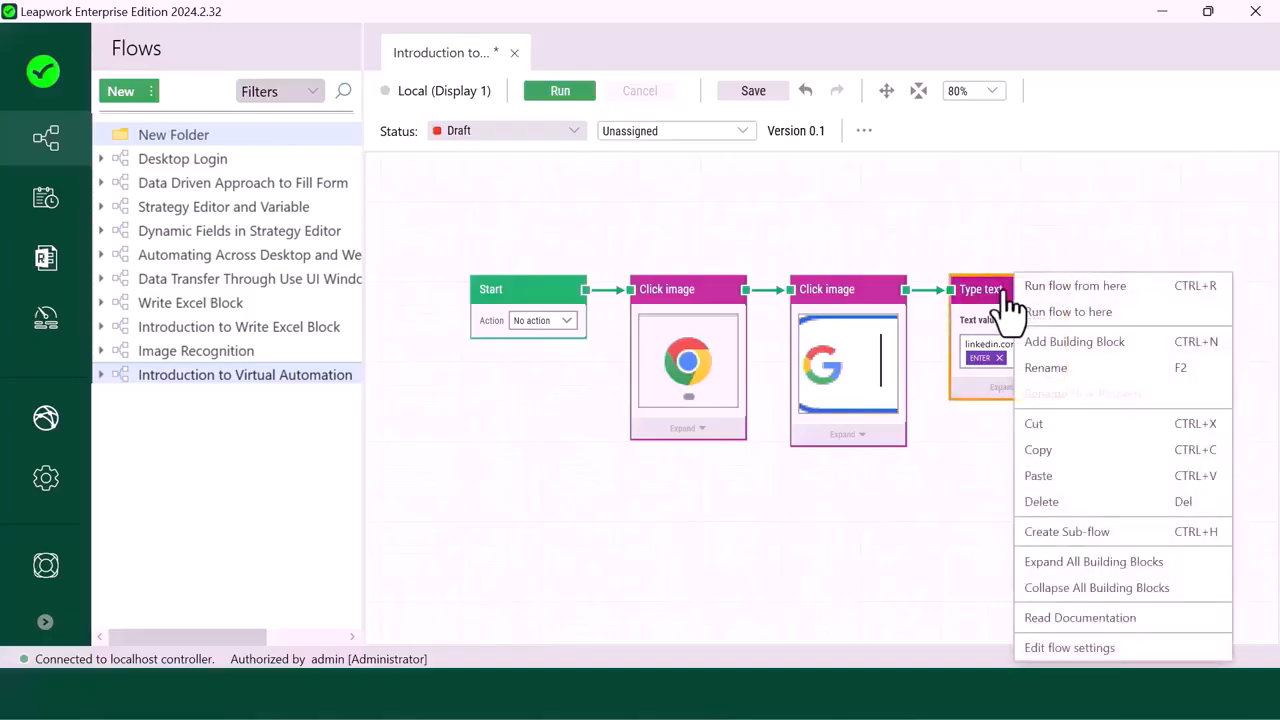
pyautogui.click(1035, 313)
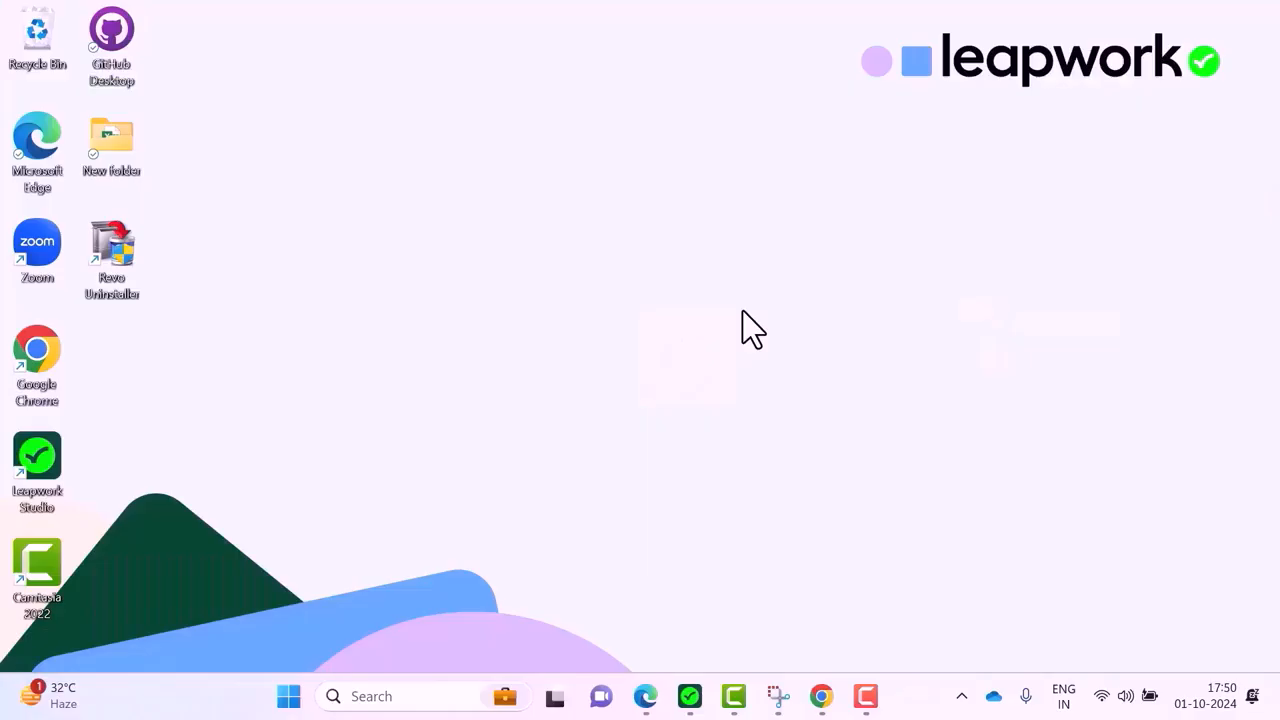
pyautogui.click(821, 696)
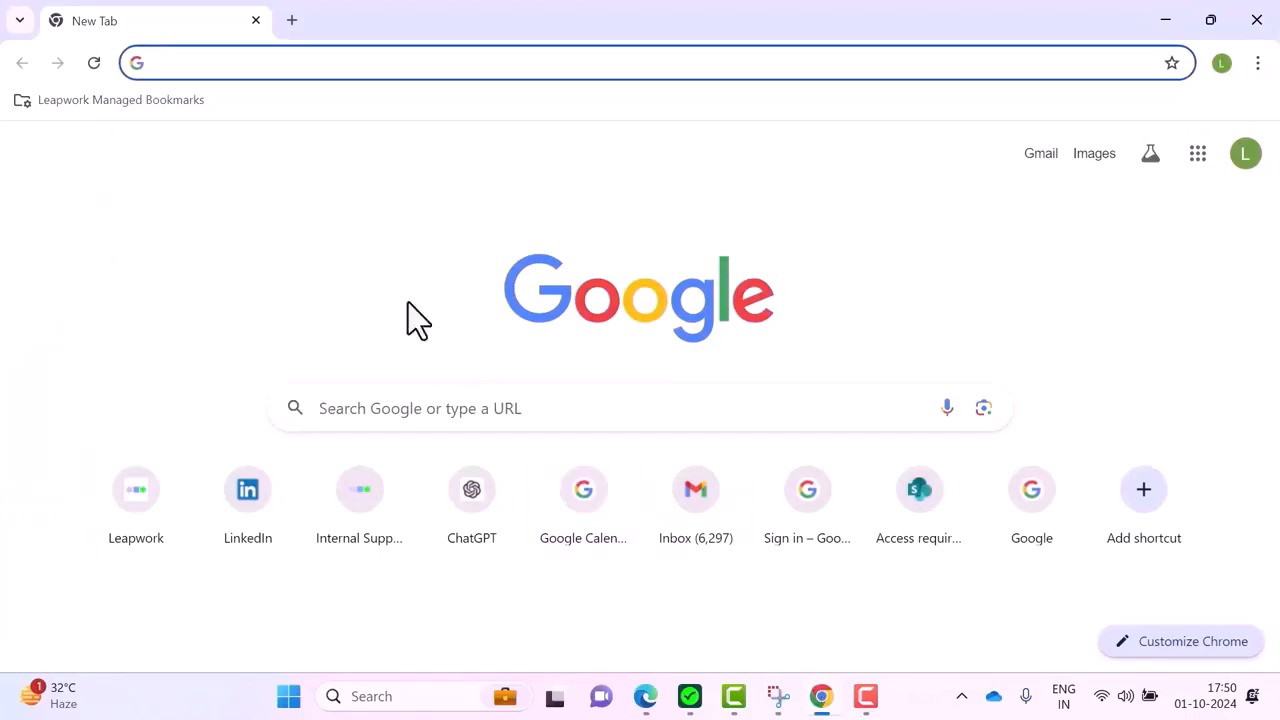
pyautogui.write('linkedin.com')
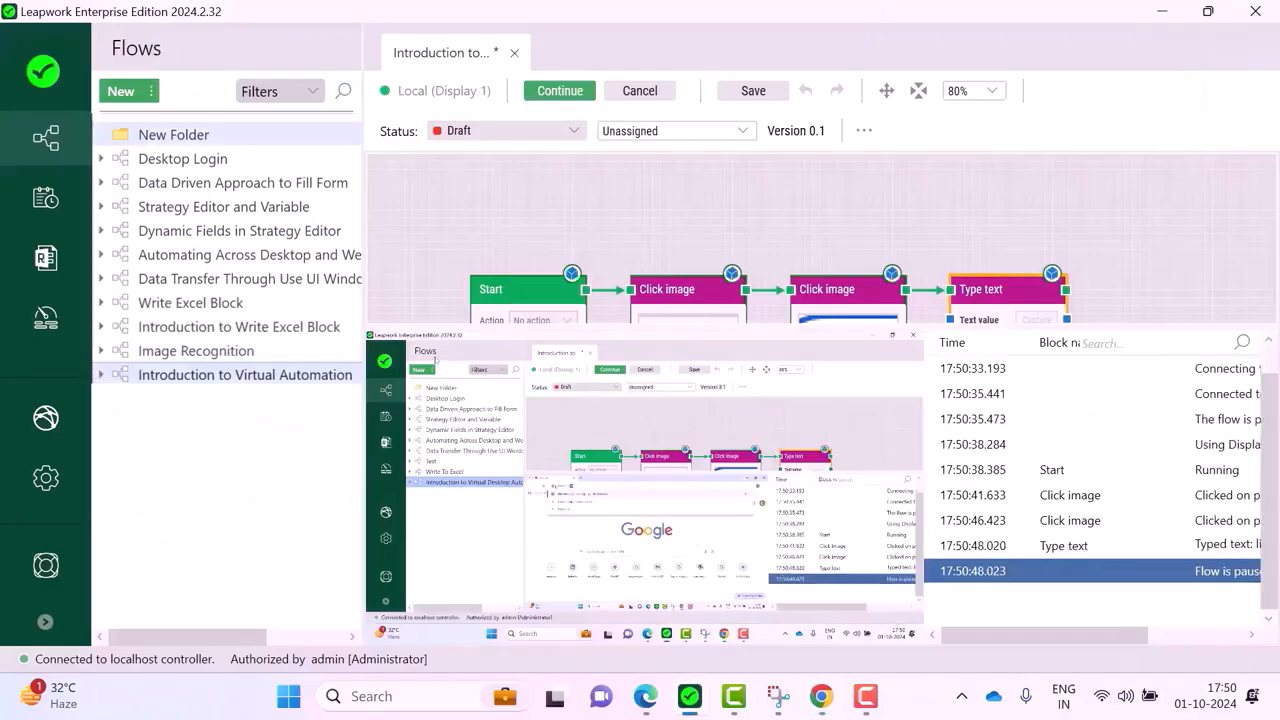
# - Dismiss the Google sign-in prompt on the LinkedIn page in Chrome, then return to Leapwork and cancel the paused run
pyautogui.click(822, 697)
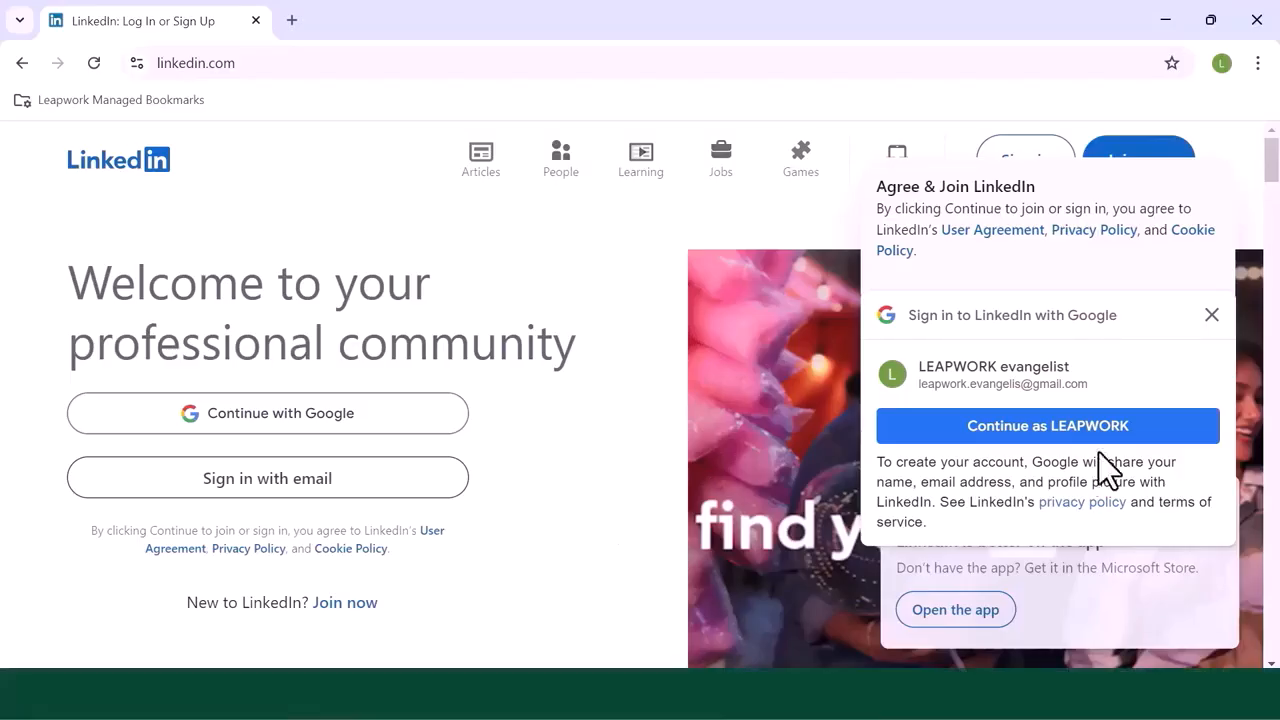
pyautogui.click(1211, 316)
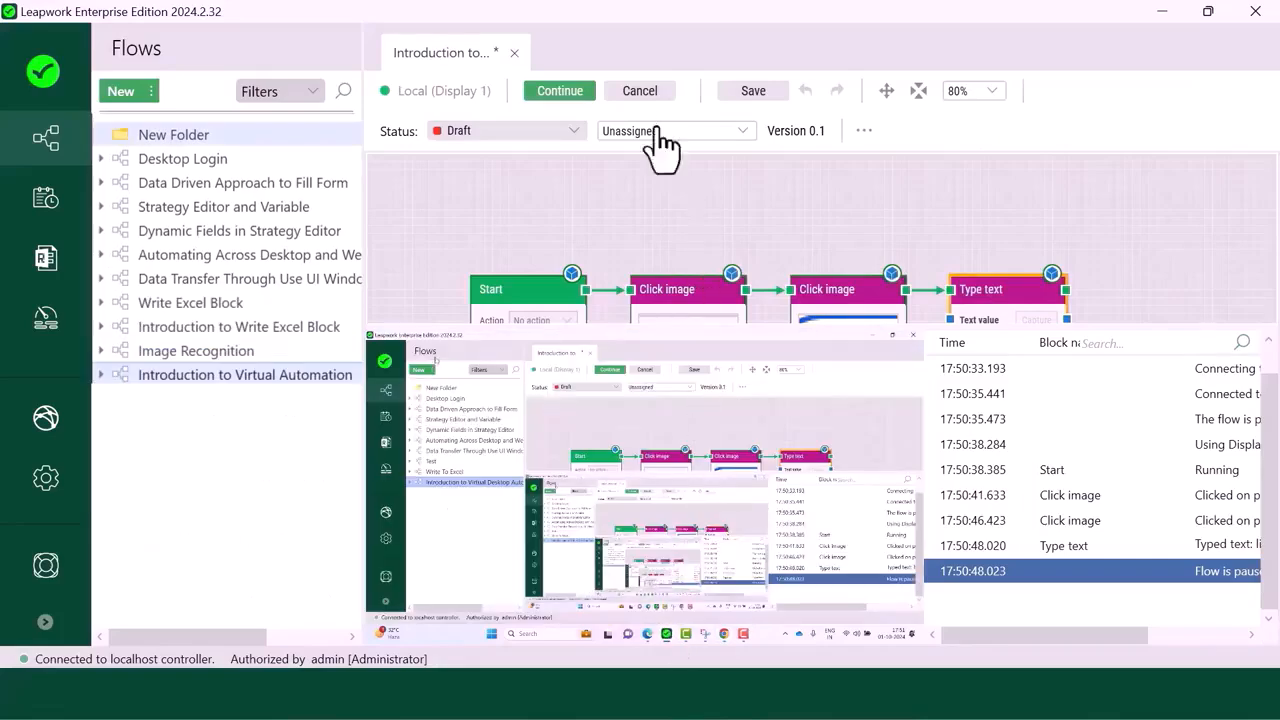
pyautogui.click(642, 90)
pyautogui.click(645, 91)
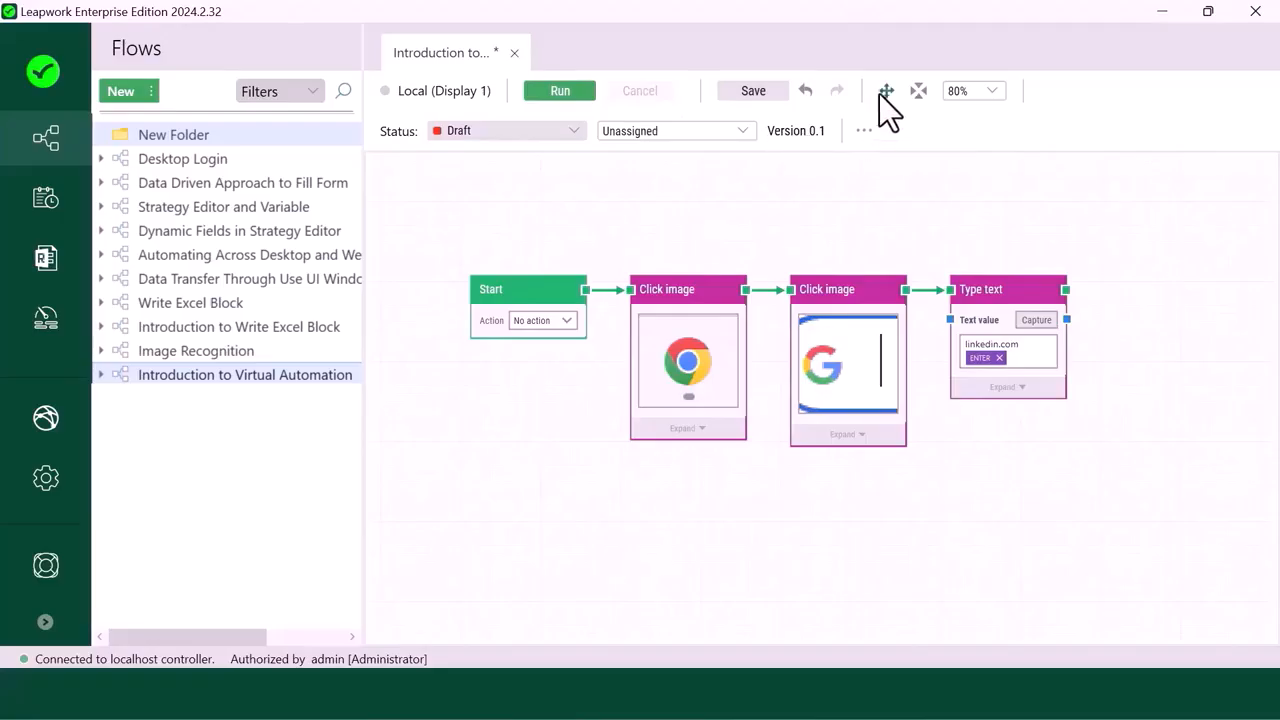
# - Add an Image and Text Recognition Find text block connected after the Type text block
pyautogui.moveTo(979, 185); pyautogui.dragTo(884, 225)
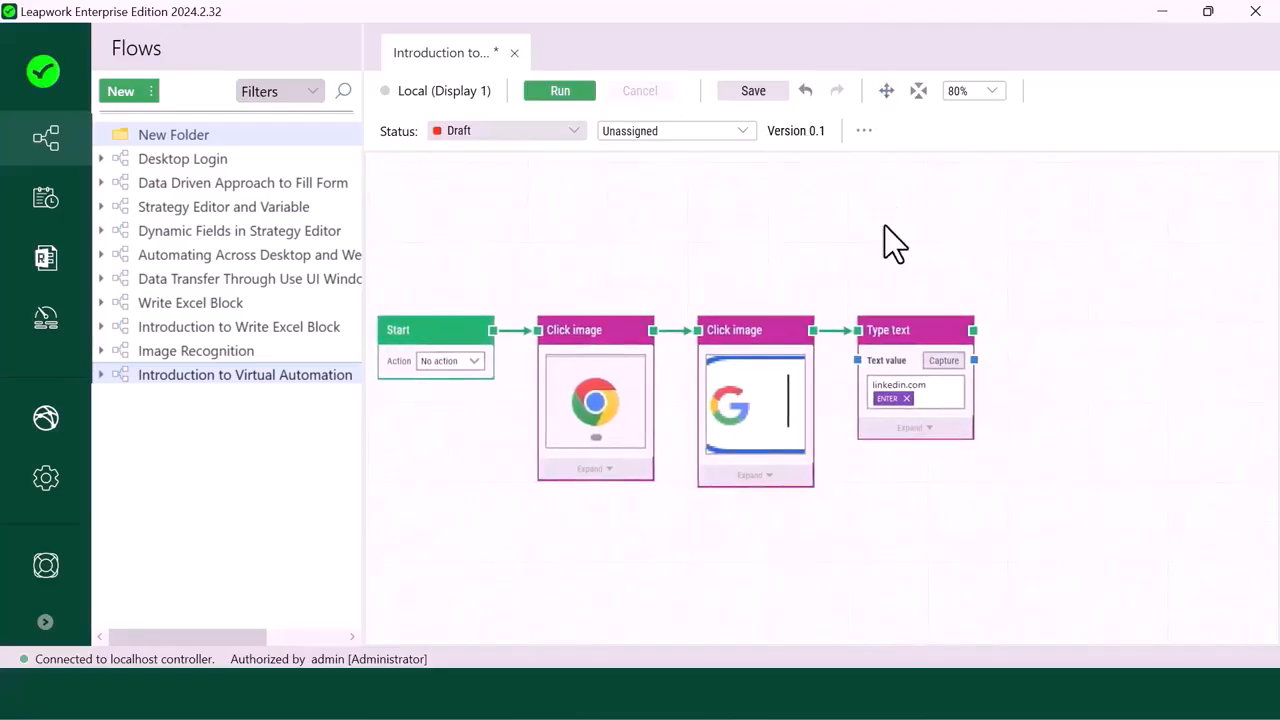
pyautogui.scroll(-2, 883, 225)
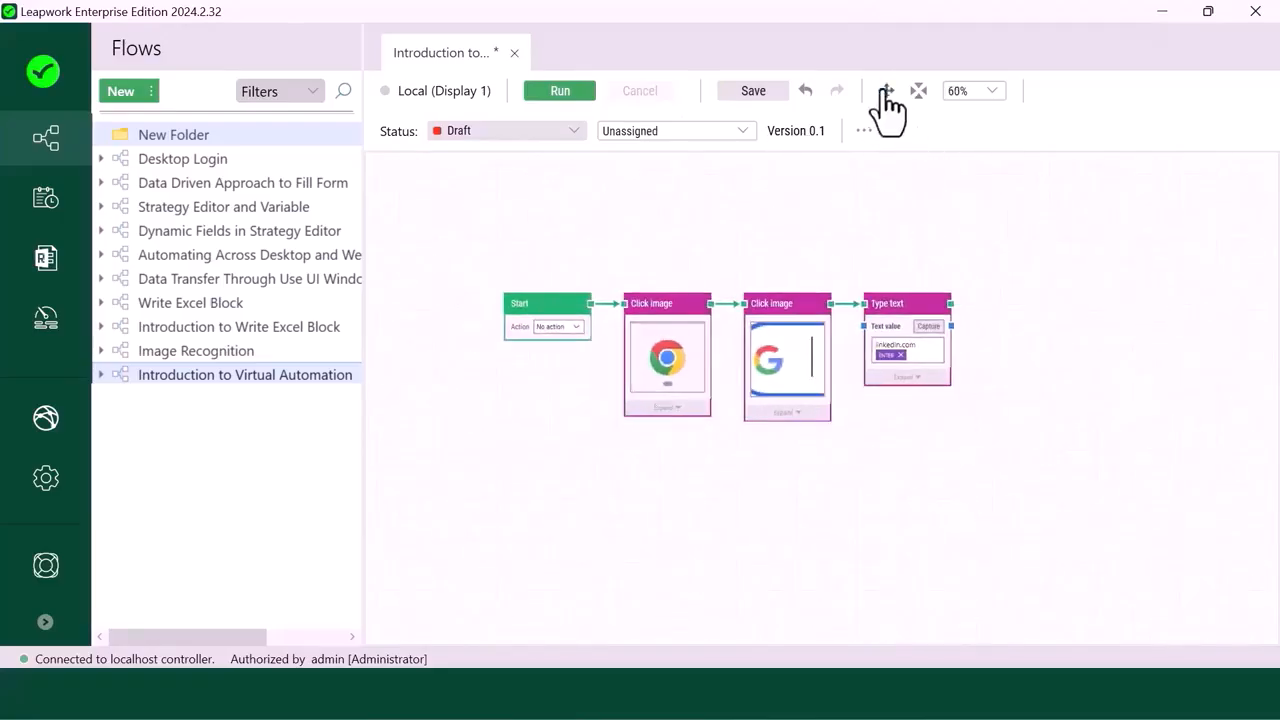
pyautogui.moveTo(986, 254); pyautogui.dragTo(895, 307)
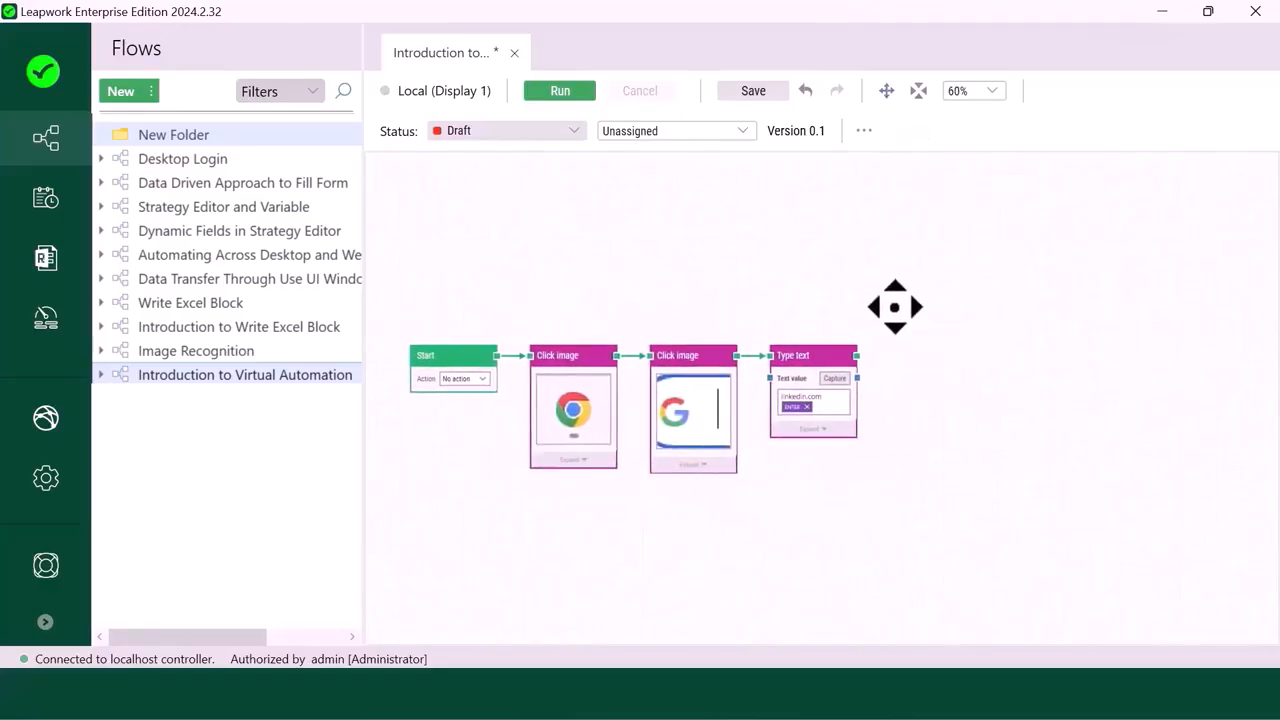
pyautogui.scroll(1, 895, 307)
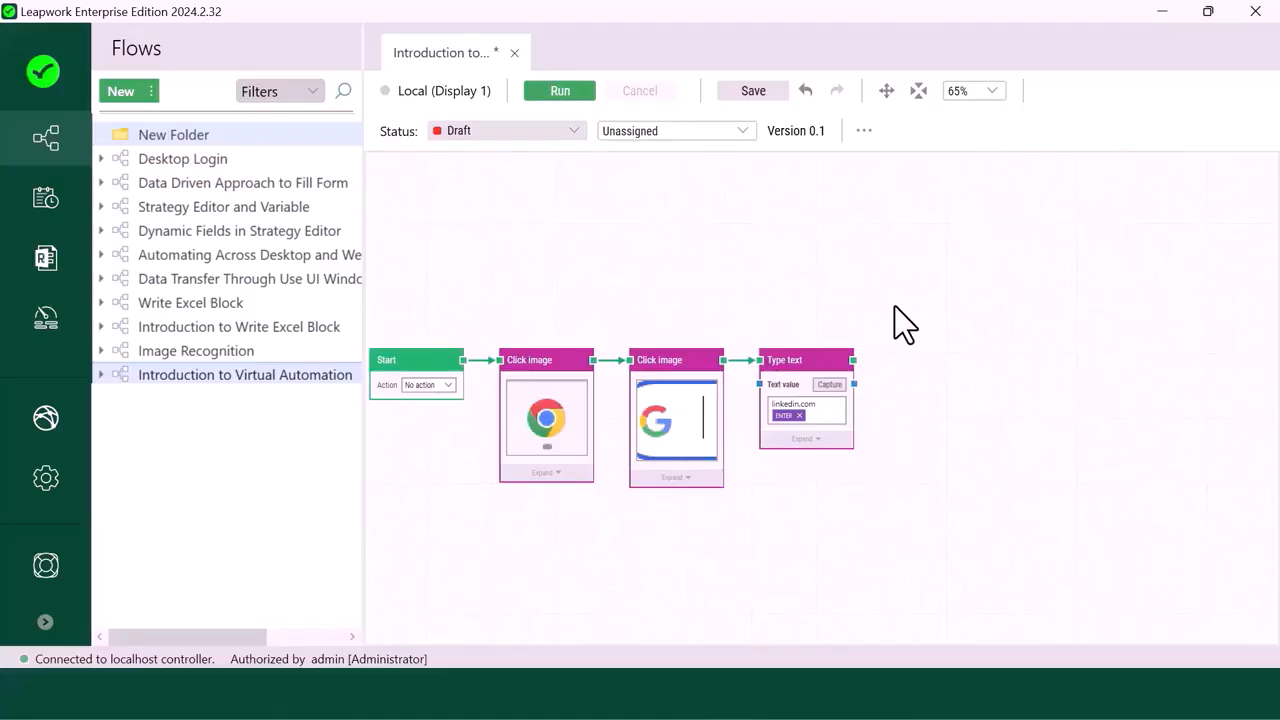
pyautogui.moveTo(853, 360); pyautogui.dragTo(907, 372)
pyautogui.write('Find tex')
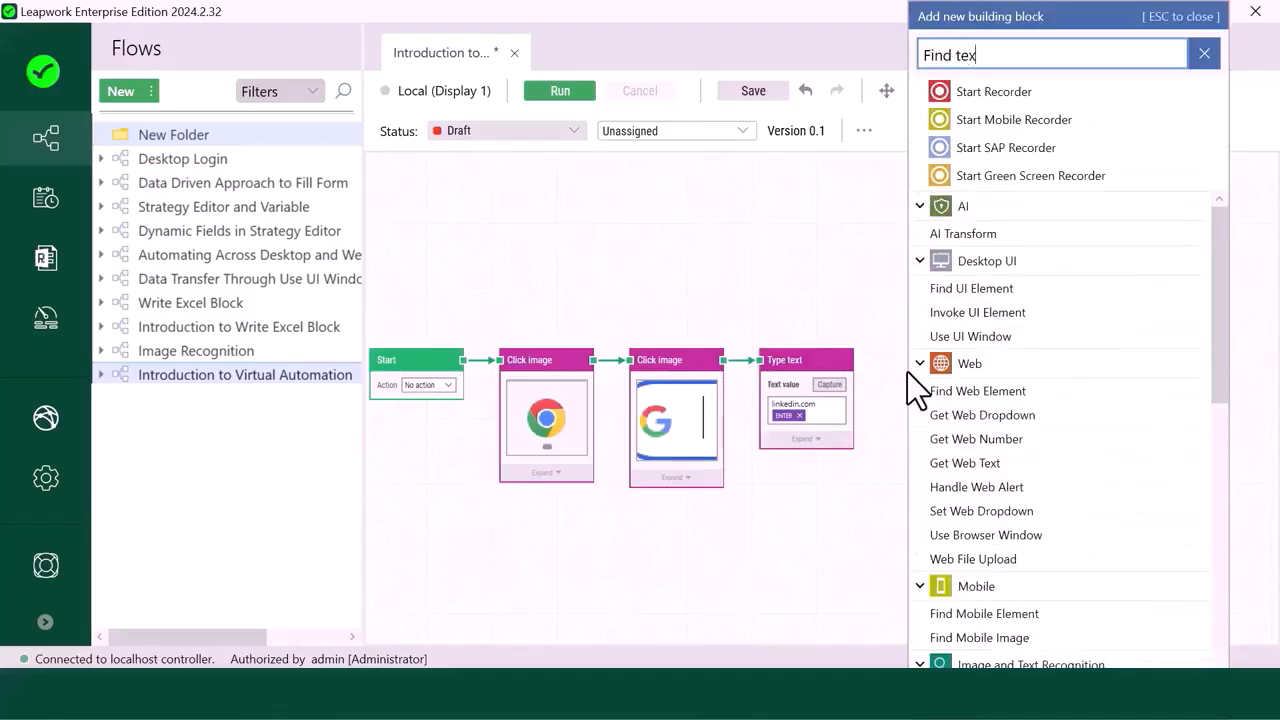
pyautogui.write('t')
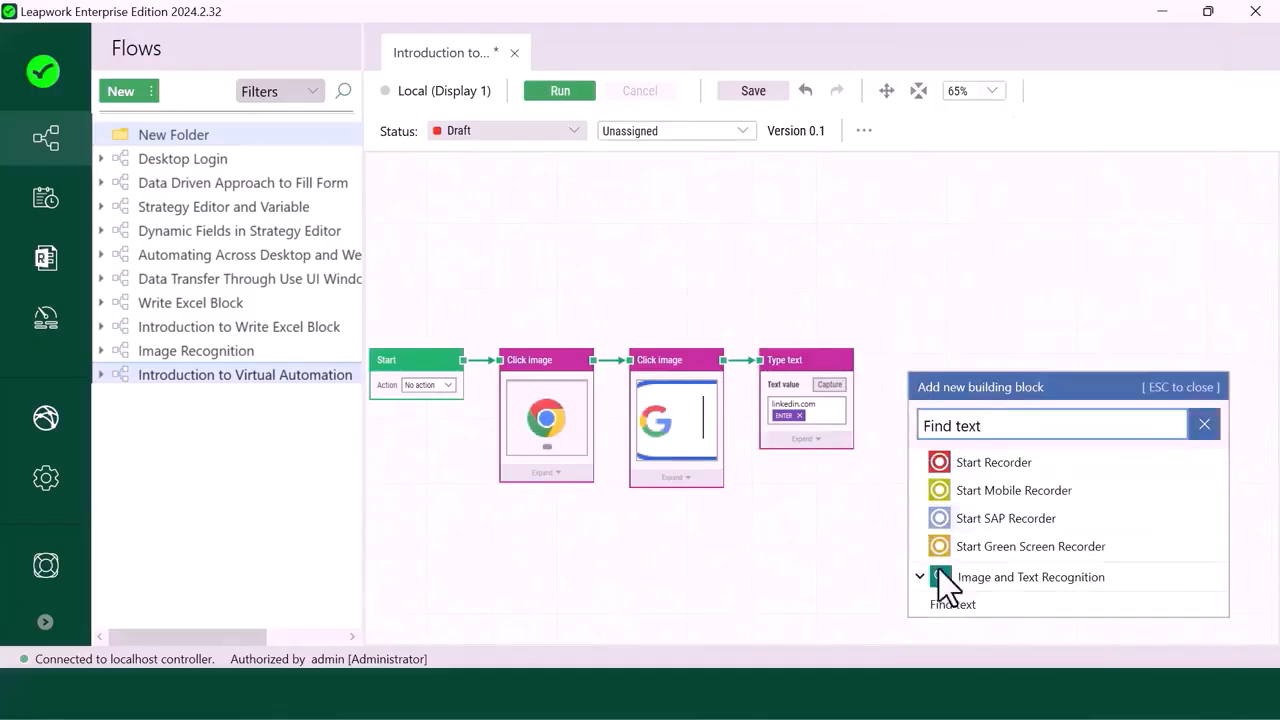
pyautogui.click(976, 605)
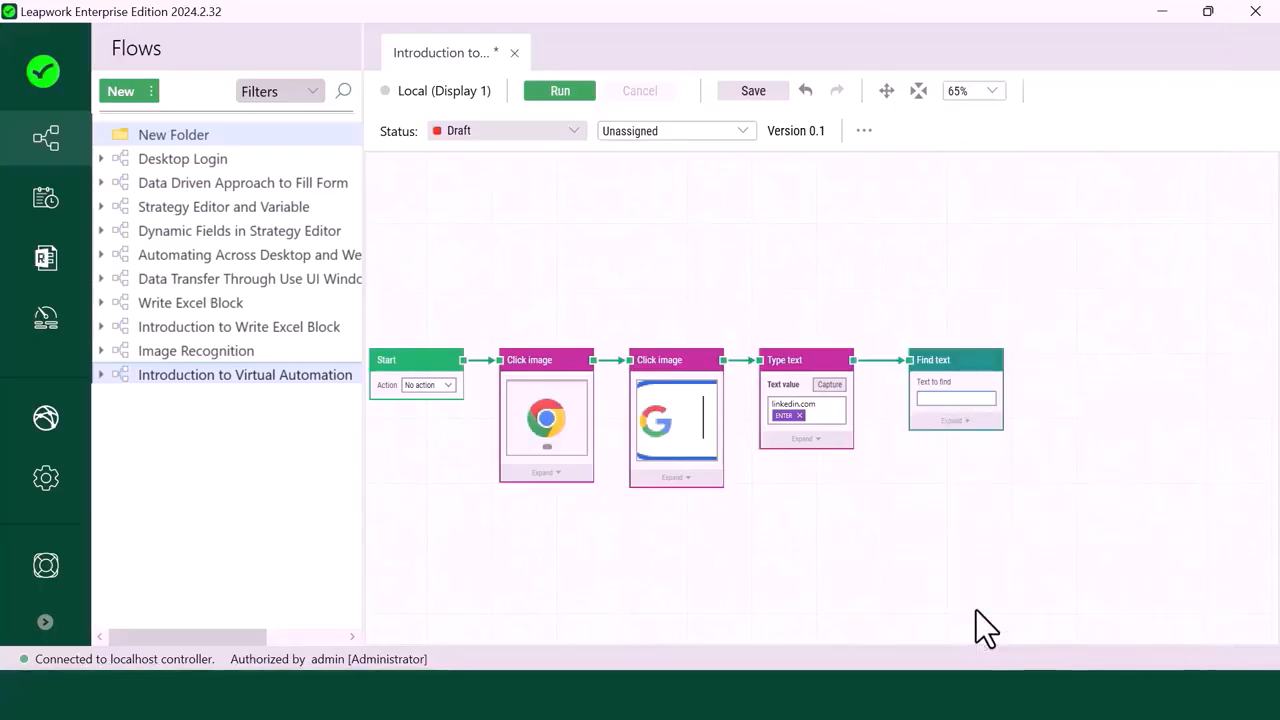
# - Set the Find text block's text to find to Welcome, taken from the LinkedIn page heading, and expand the block's settings
pyautogui.click(922, 399)
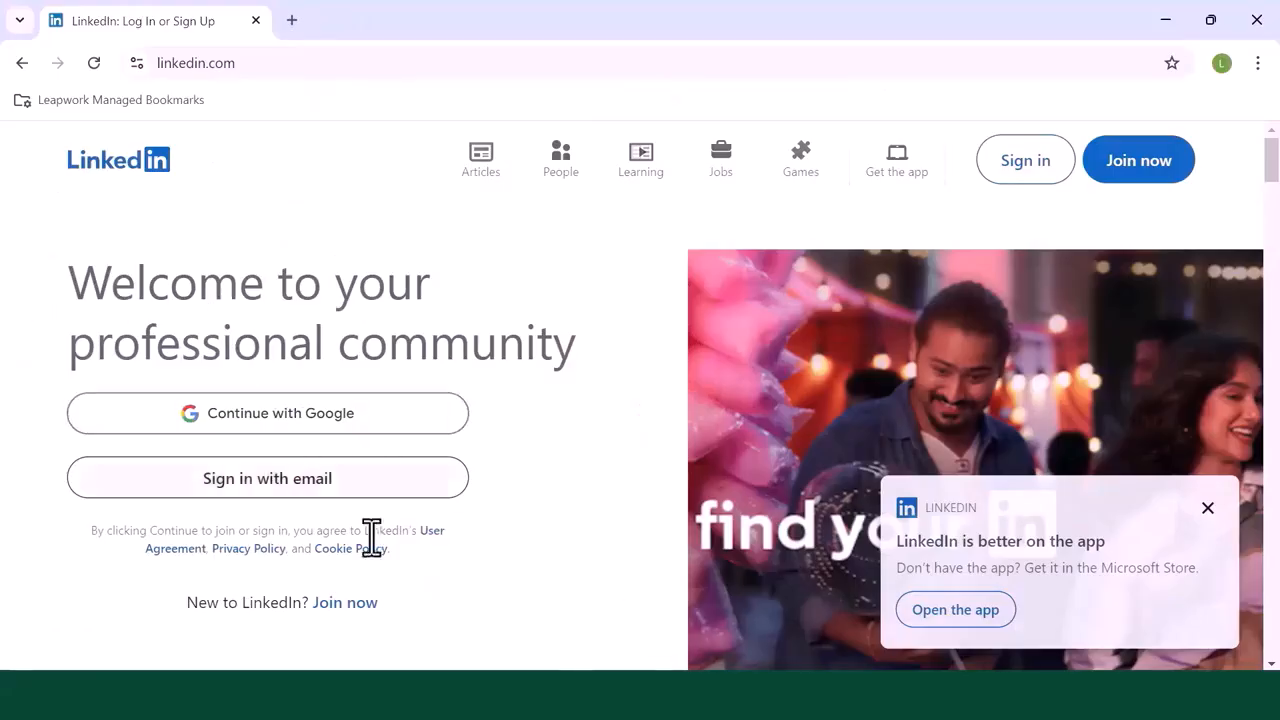
pyautogui.click(687, 694)
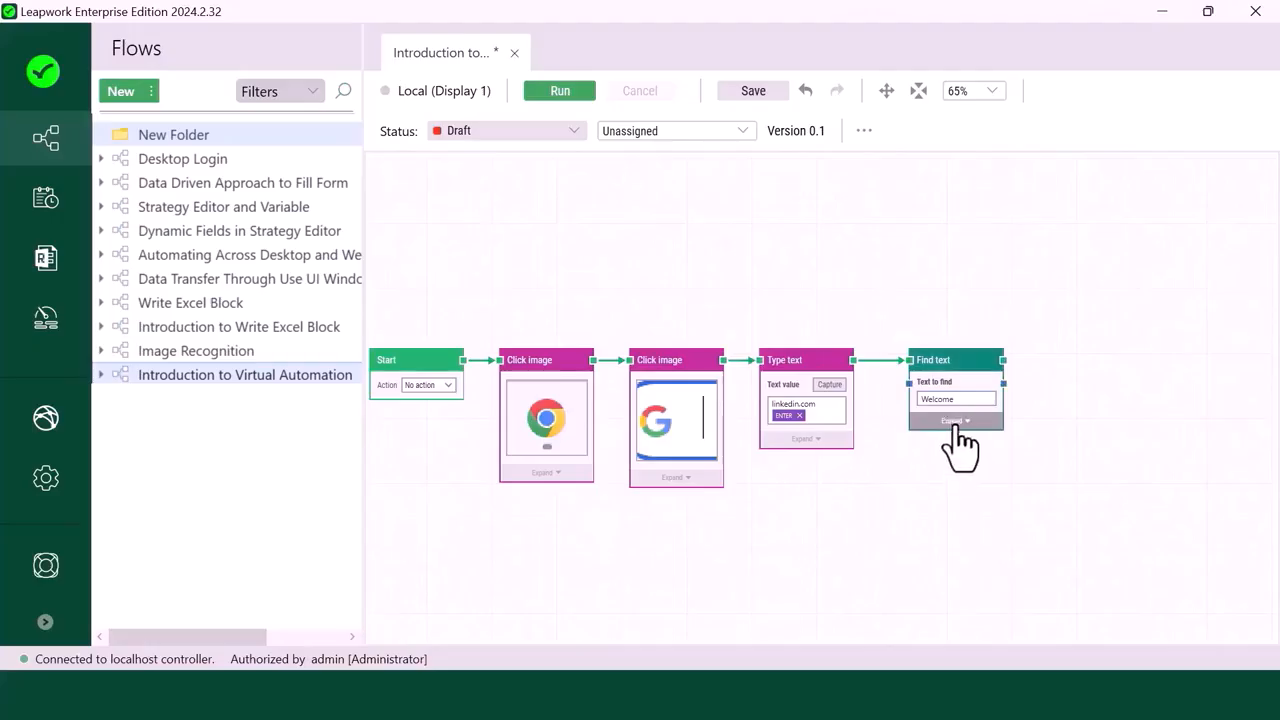
pyautogui.click(955, 421)
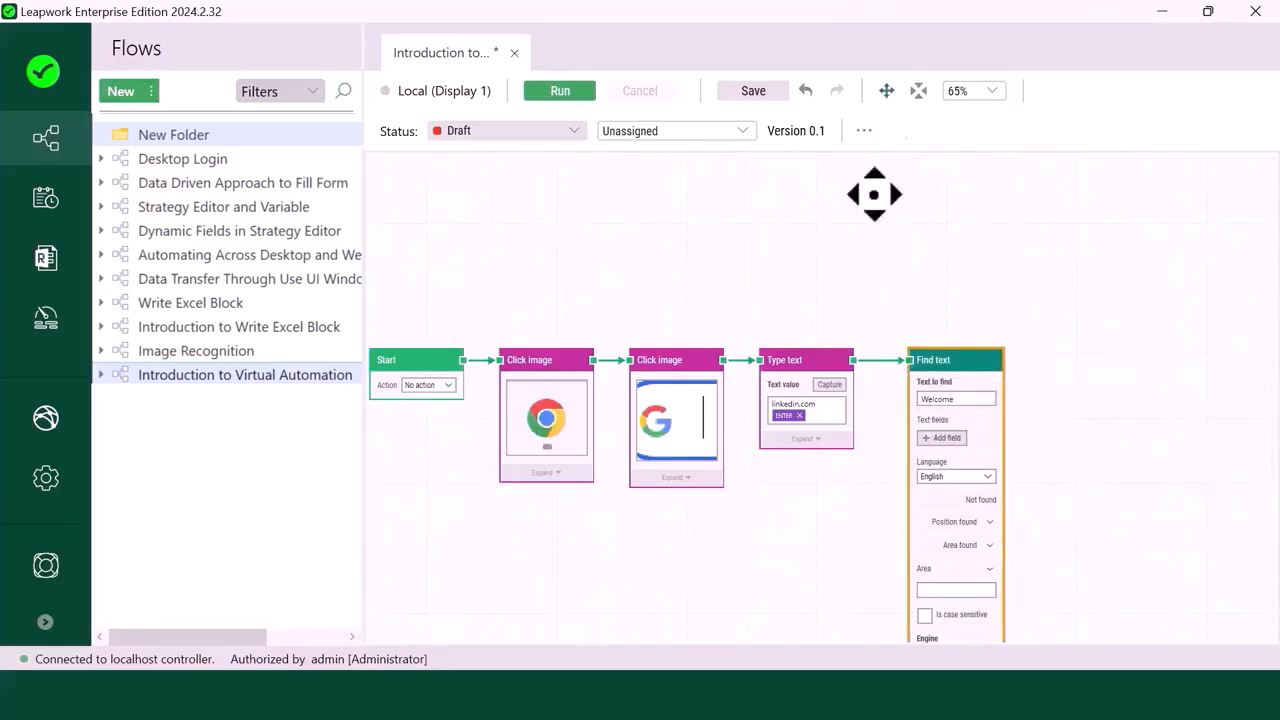
pyautogui.moveTo(866, 262); pyautogui.dragTo(894, 155)
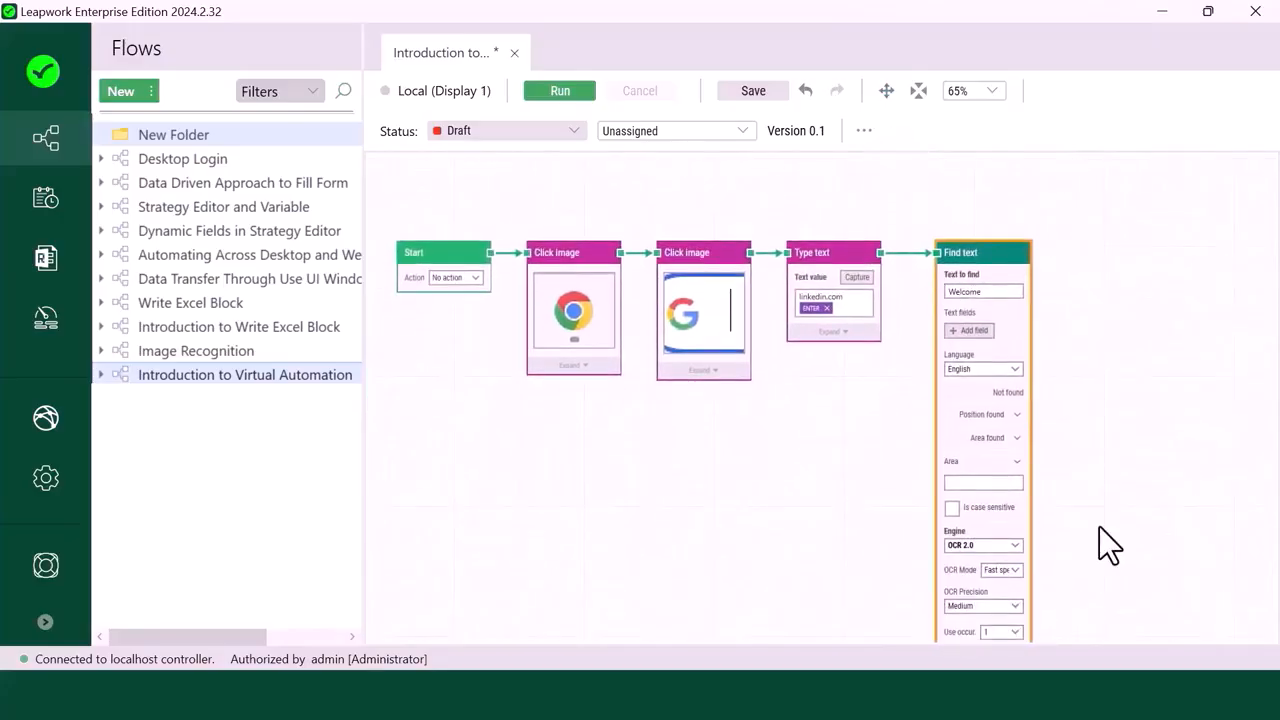
pyautogui.scroll(1, 1099, 527)
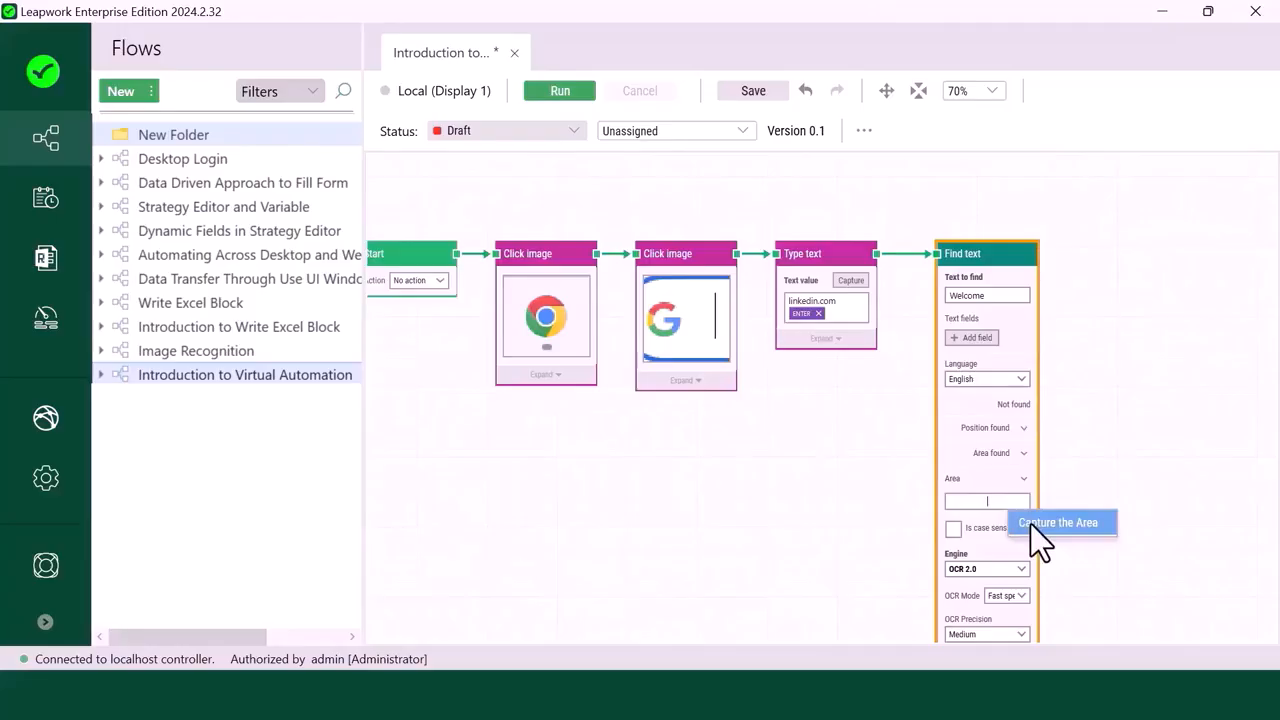
# - Capture the Find text block's search area around the LinkedIn welcome heading, about X 51, Y 366, width 854
pyautogui.click(1030, 524)
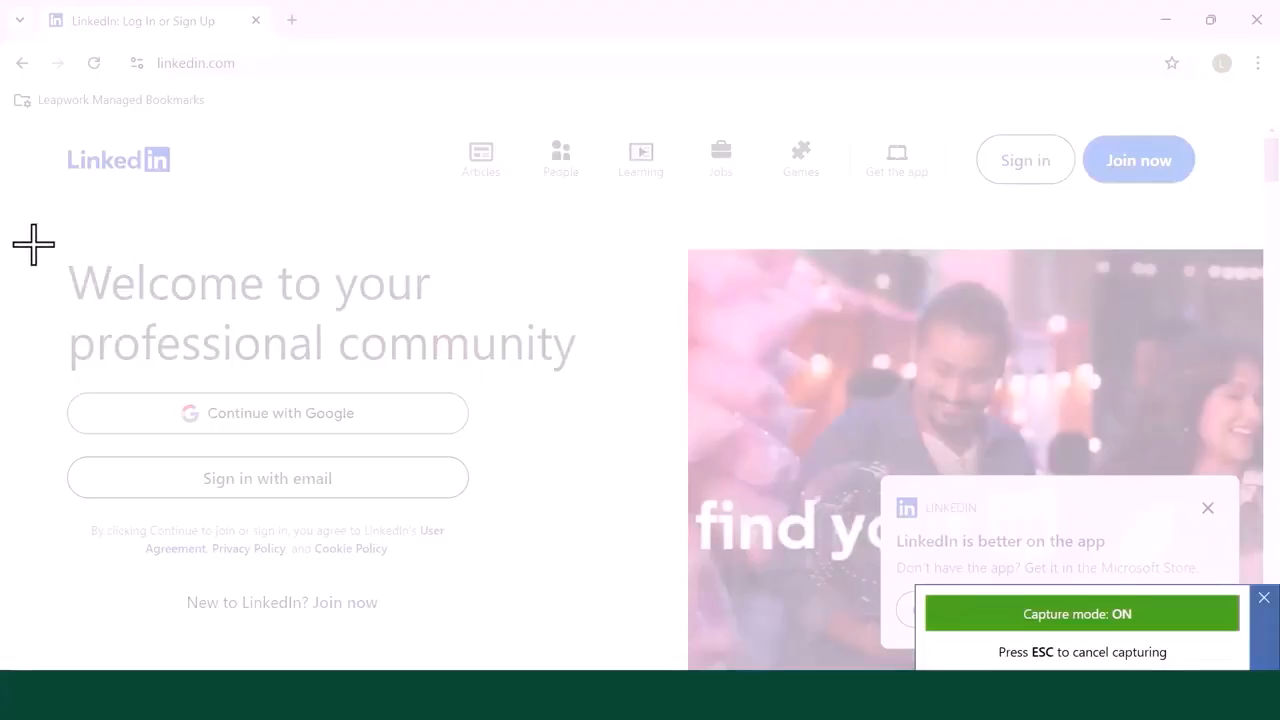
pyautogui.moveTo(34, 244); pyautogui.dragTo(603, 387)
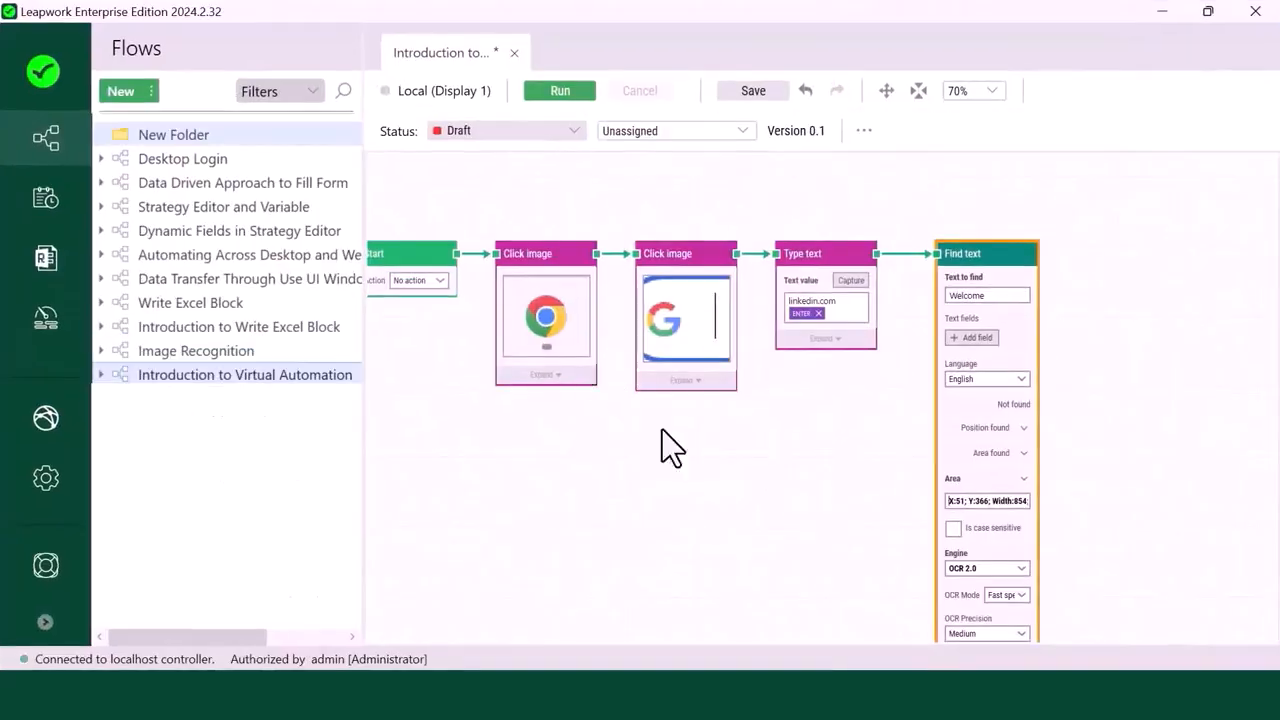
pyautogui.moveTo(981, 531)
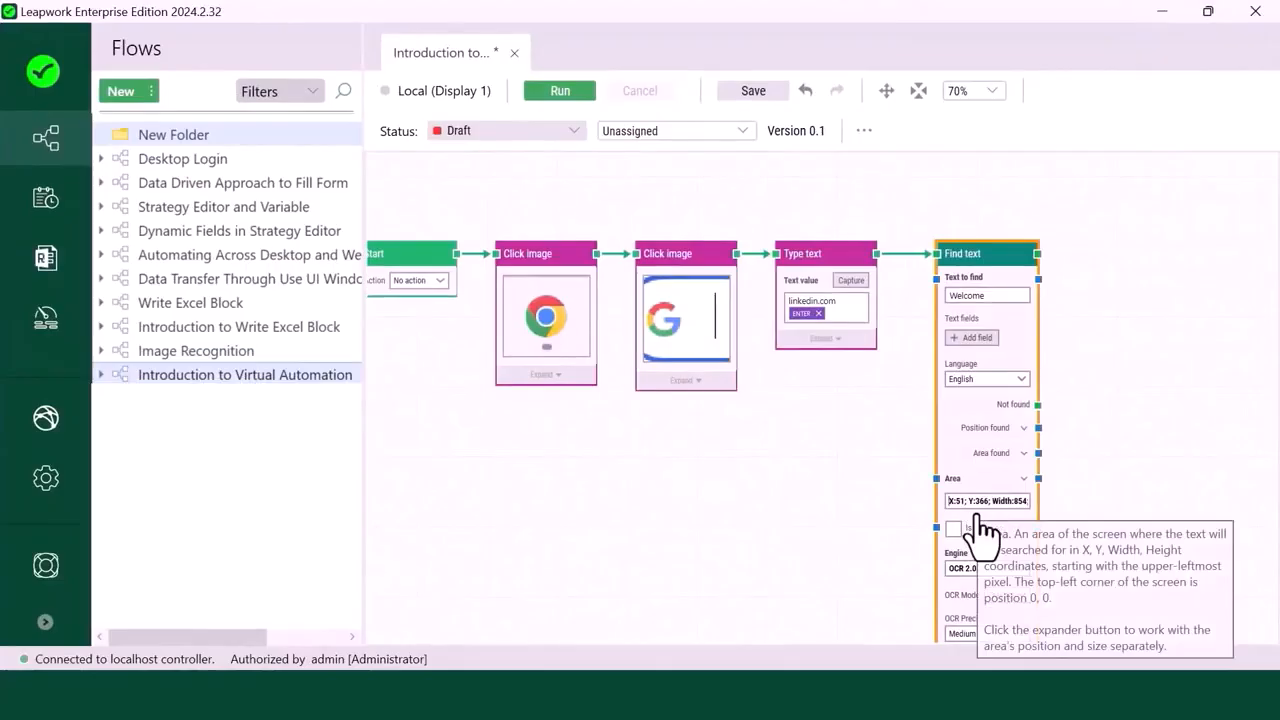
# - Collapse the Find text block's expanded settings
pyautogui.scroll(-2, 981, 531)
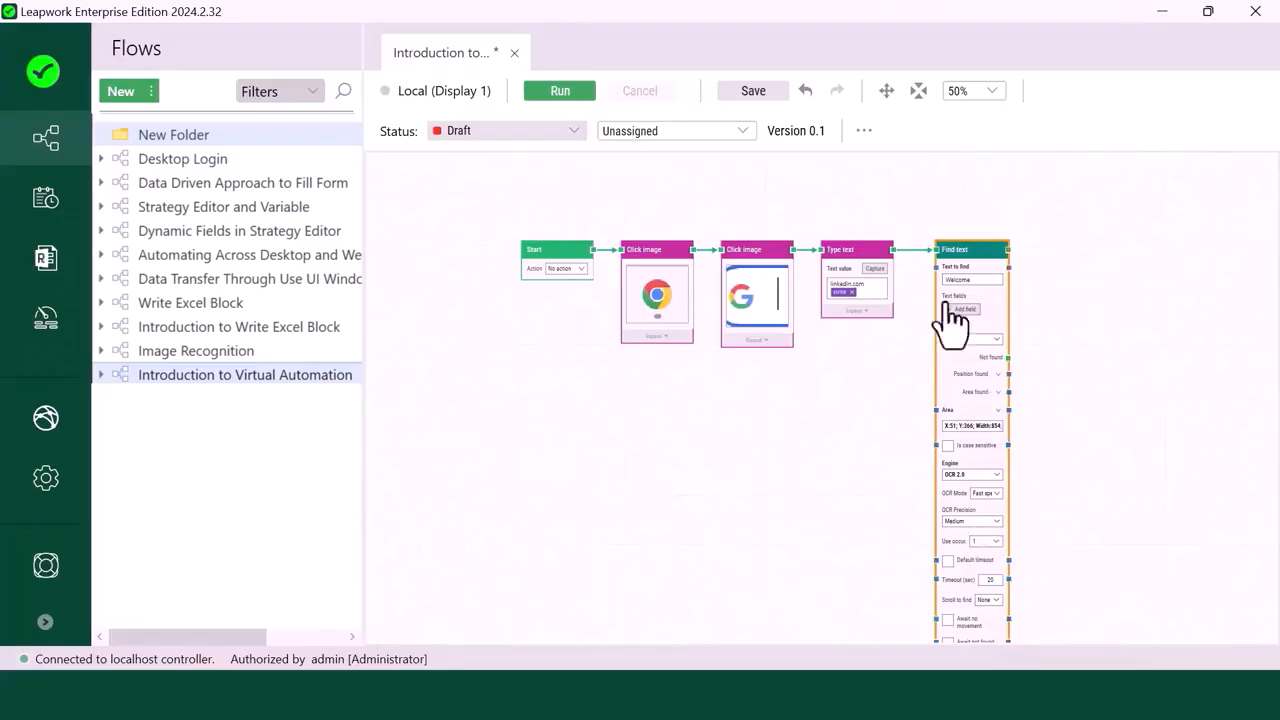
pyautogui.click(886, 91)
pyautogui.moveTo(1134, 443); pyautogui.dragTo(1081, 370)
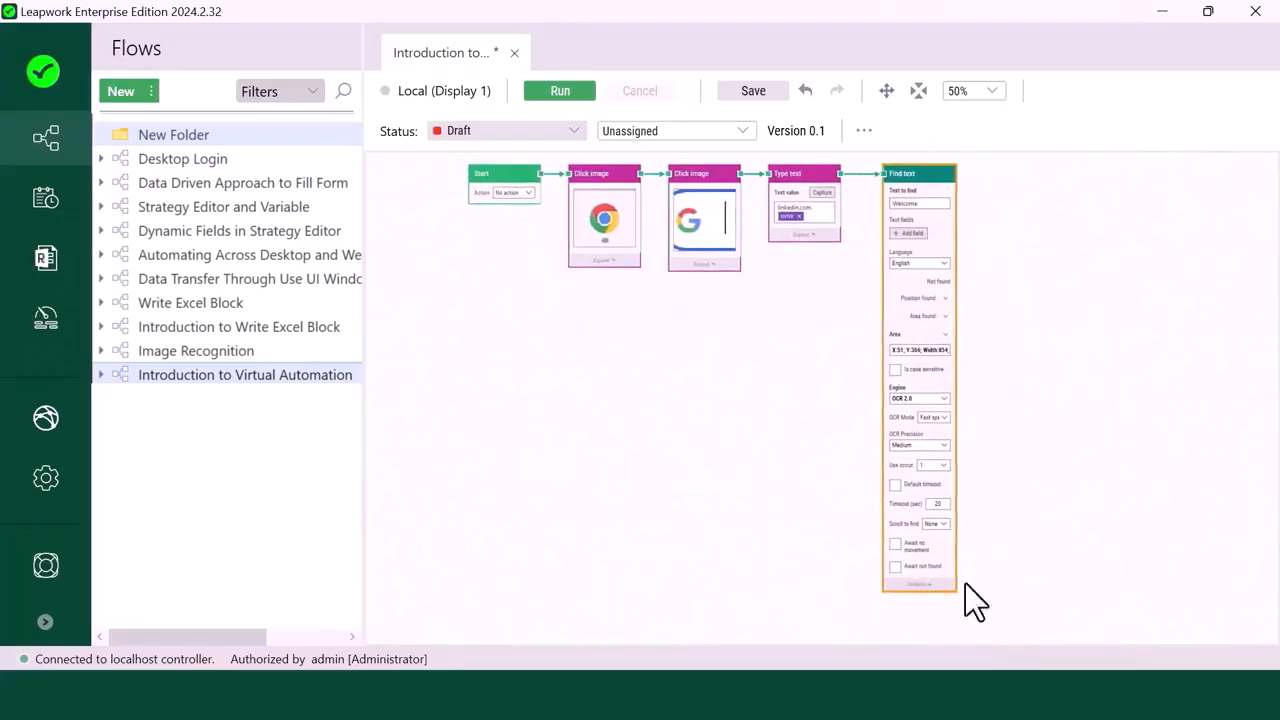
pyautogui.click(919, 584)
pyautogui.scroll(1, 908, 502)
pyautogui.scroll(1, 908, 501)
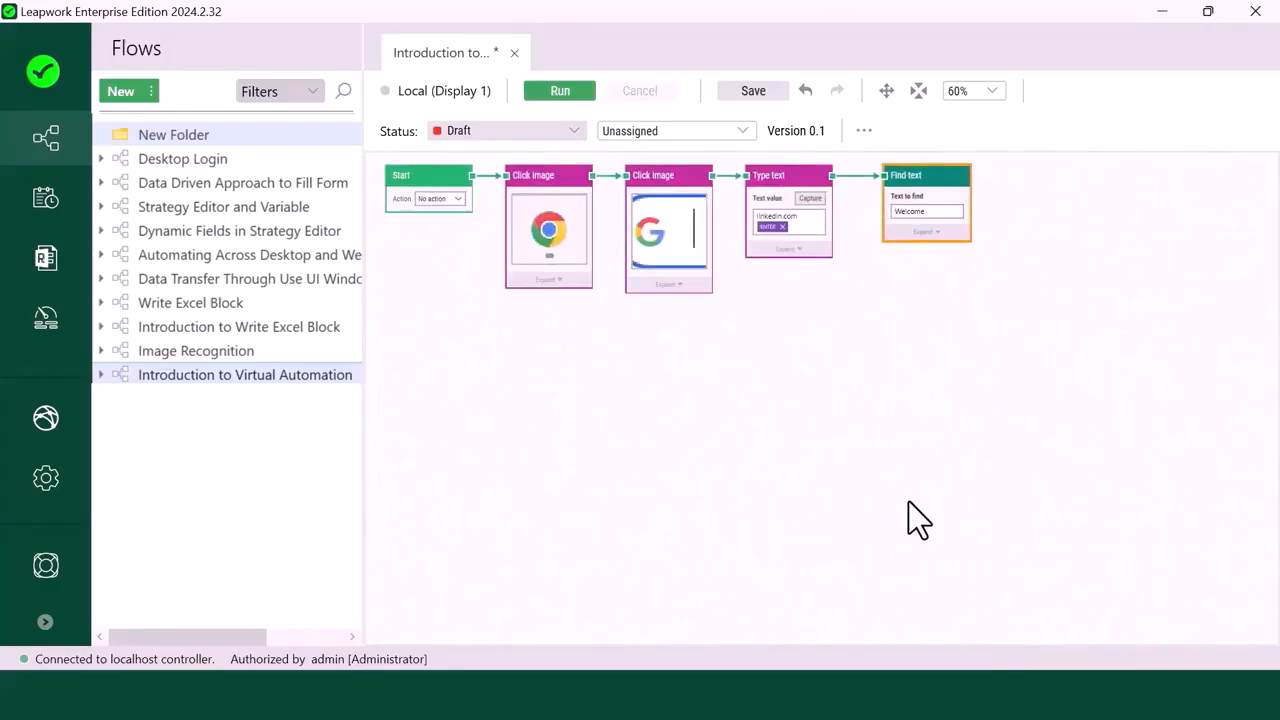
# - Add a Start and Stop Pass block connected after the Find text block
pyautogui.click(886, 91)
pyautogui.moveTo(862, 279); pyautogui.dragTo(899, 433)
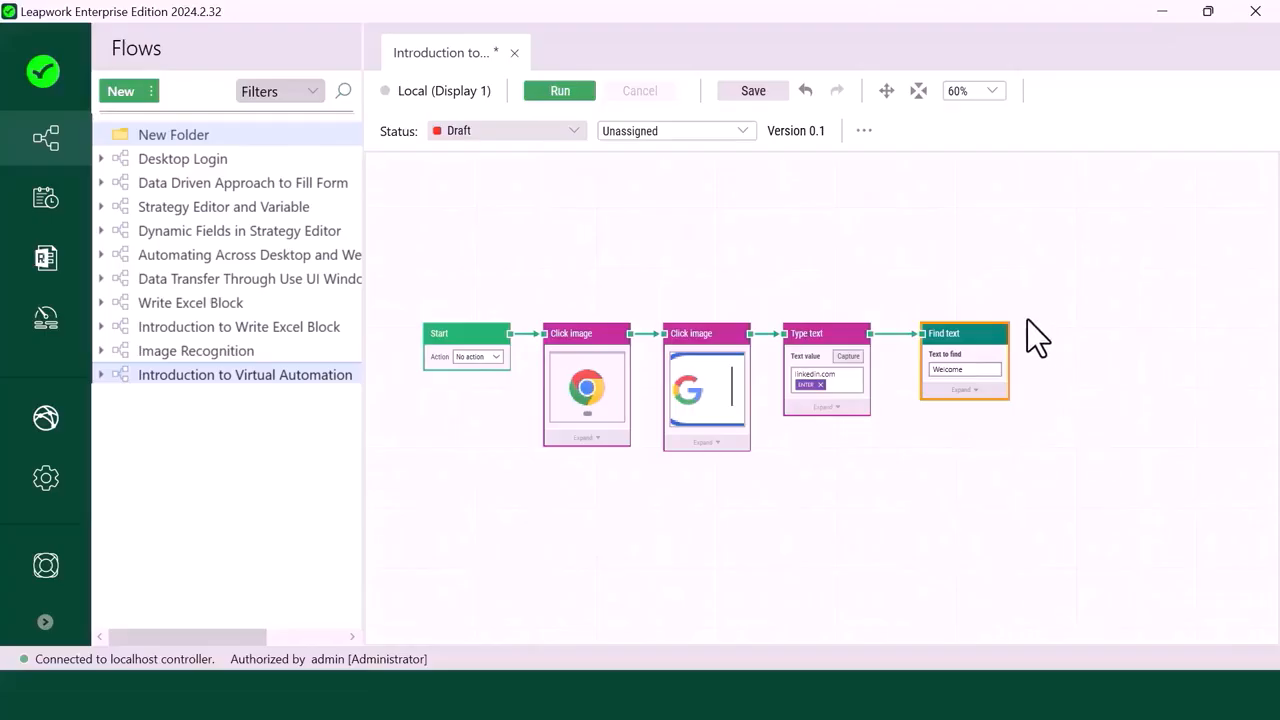
pyautogui.moveTo(1008, 333); pyautogui.dragTo(1030, 335)
pyautogui.write('Pass')
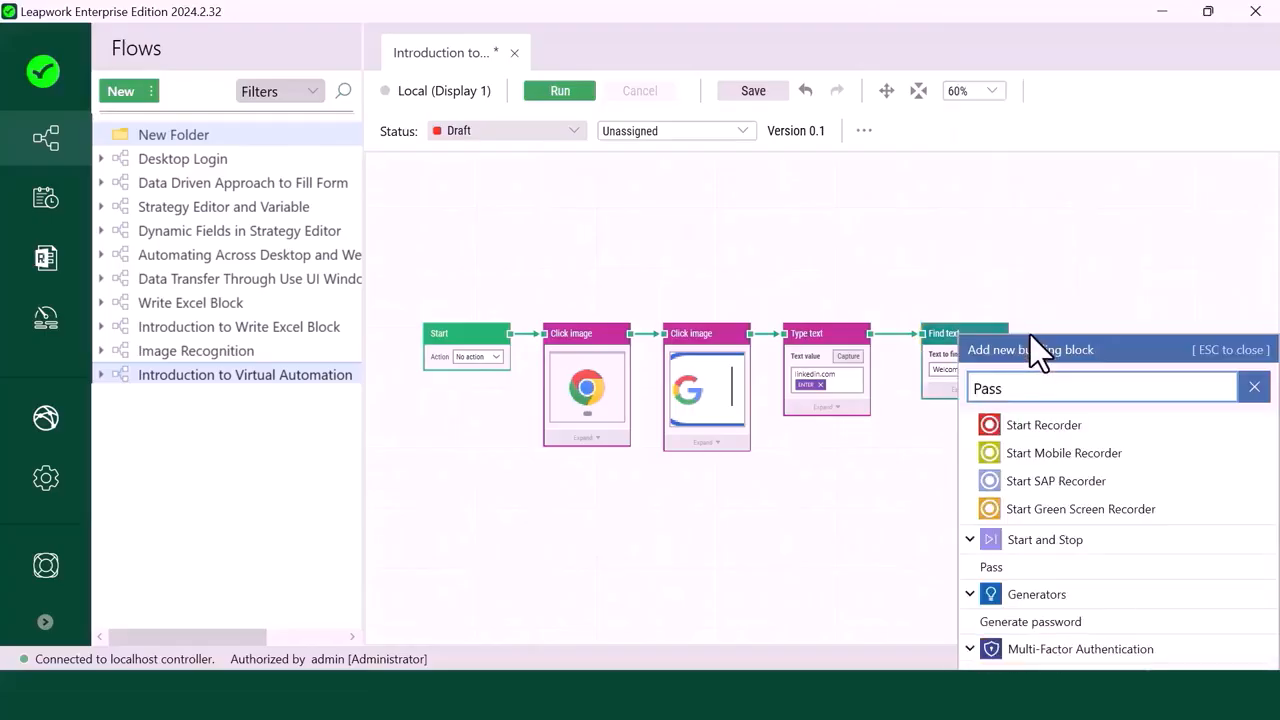
pyautogui.click(1028, 566)
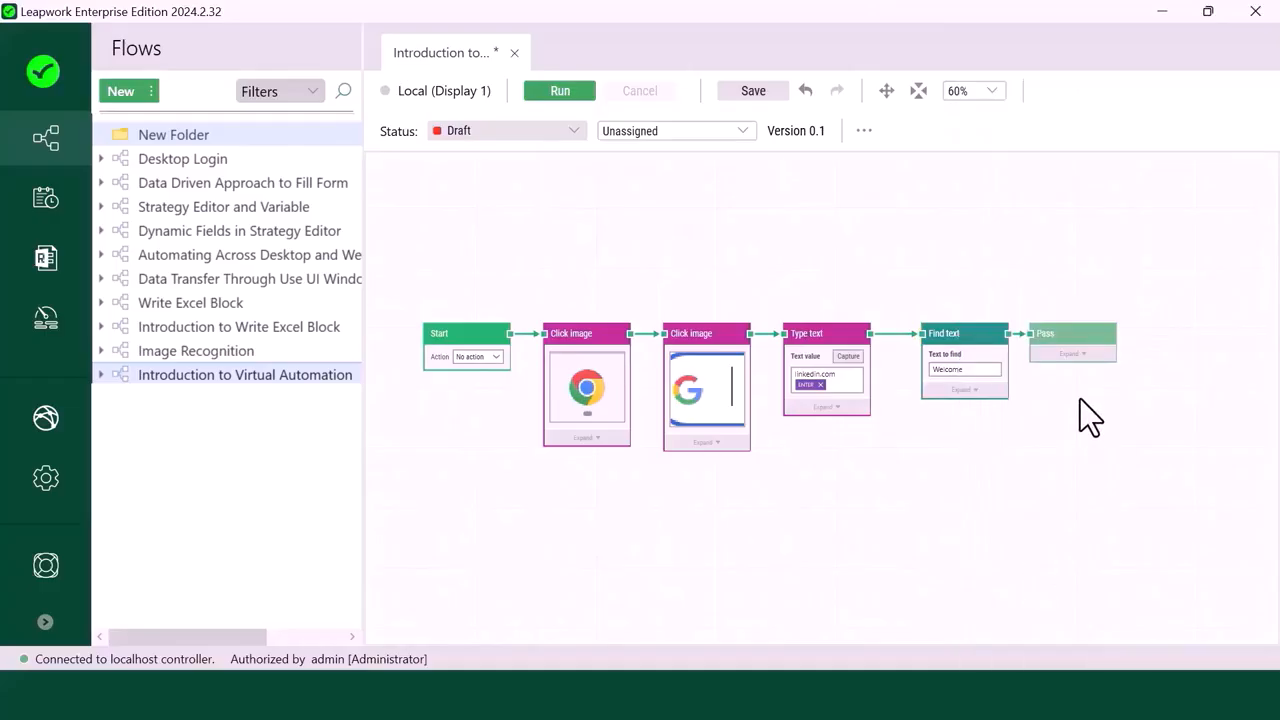
# - Run the complete flow and review the messages in its run log
pyautogui.scroll(-1, 1078, 395)
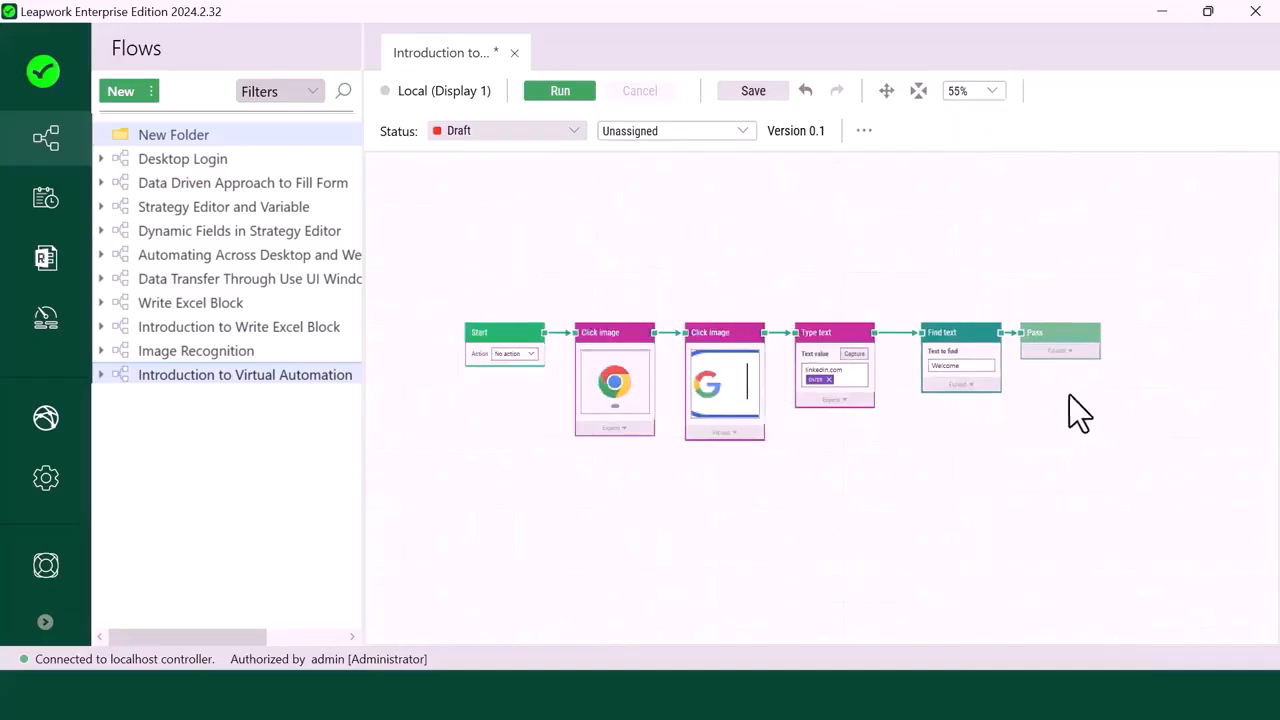
pyautogui.click(585, 93)
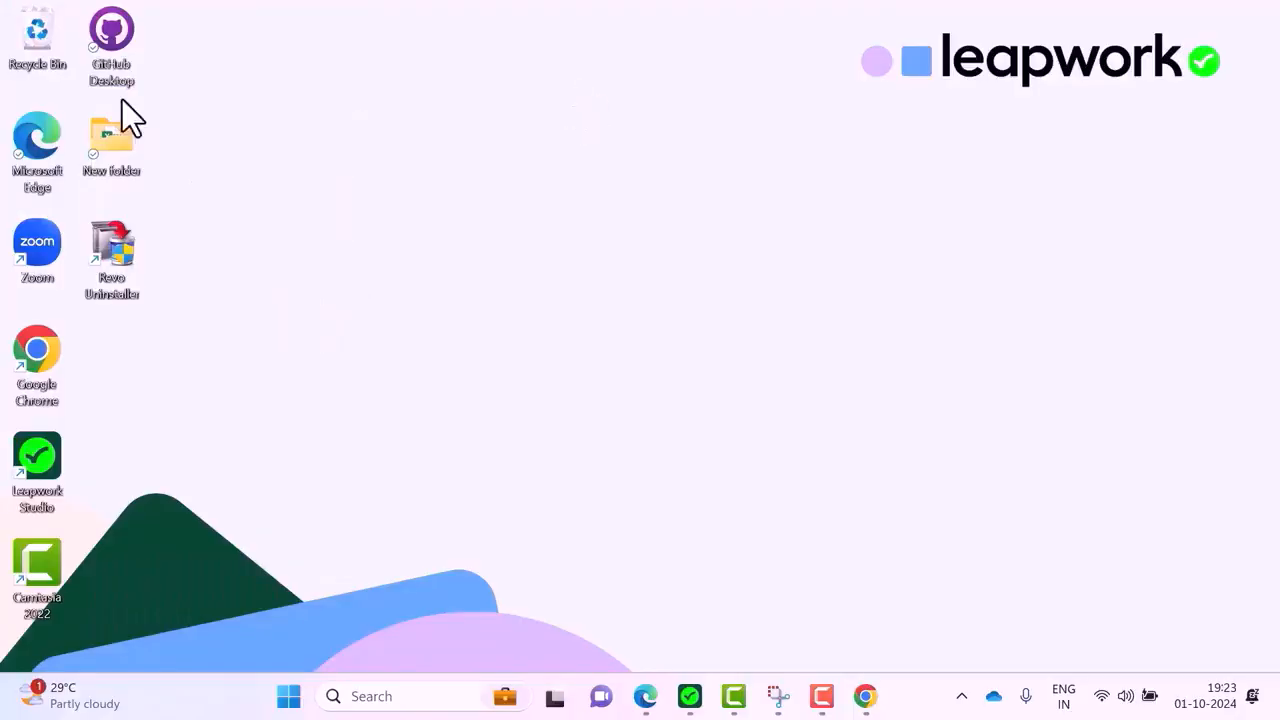
pyautogui.click(865, 697)
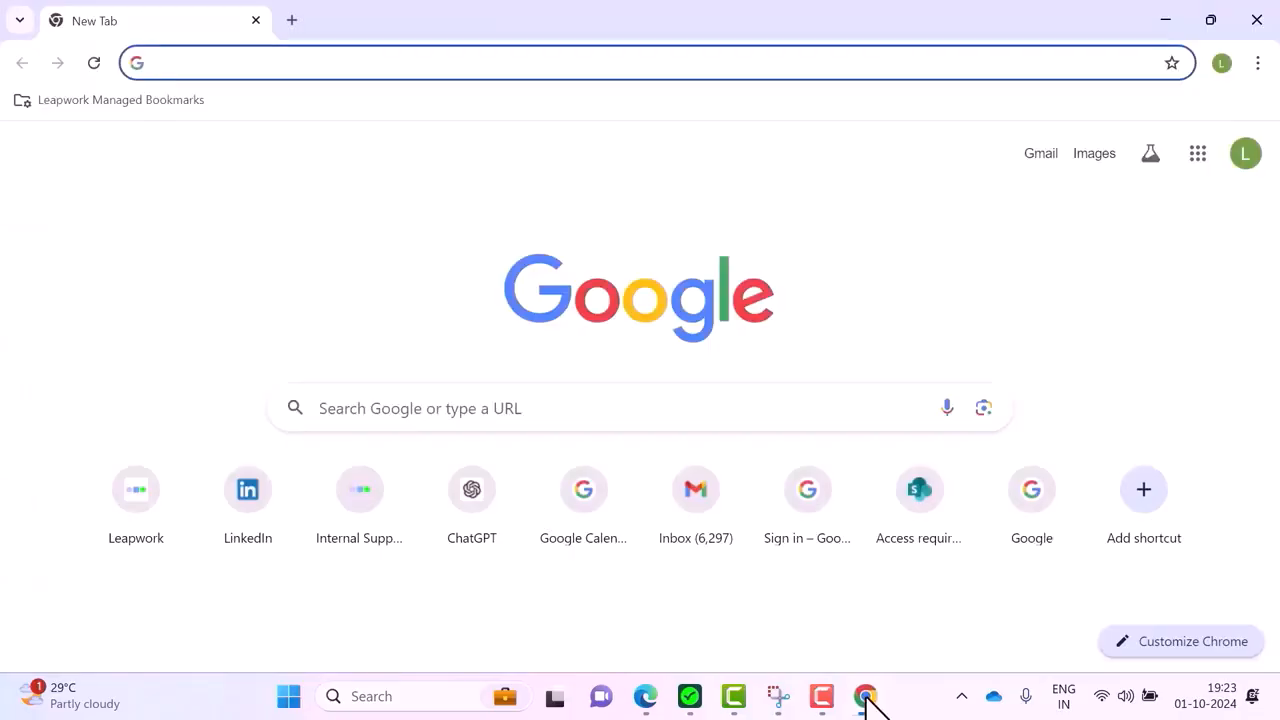
pyautogui.write('linkedin.com')
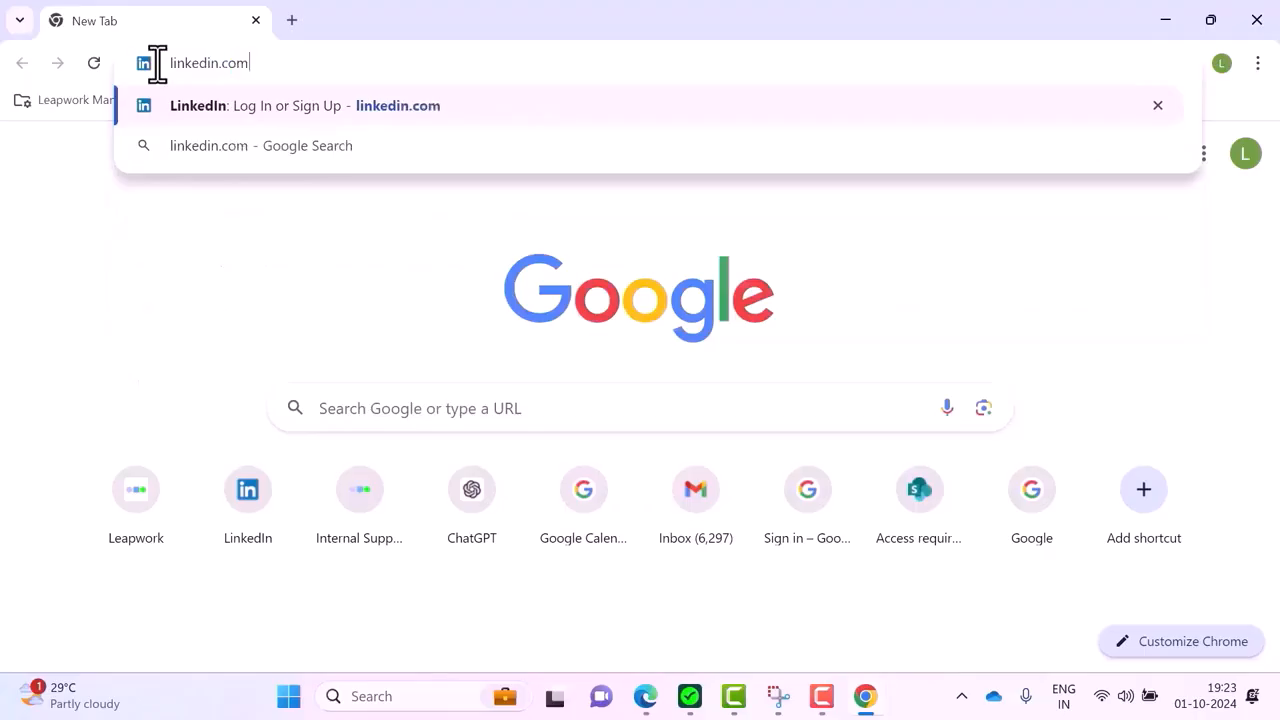
pyautogui.press('Return')
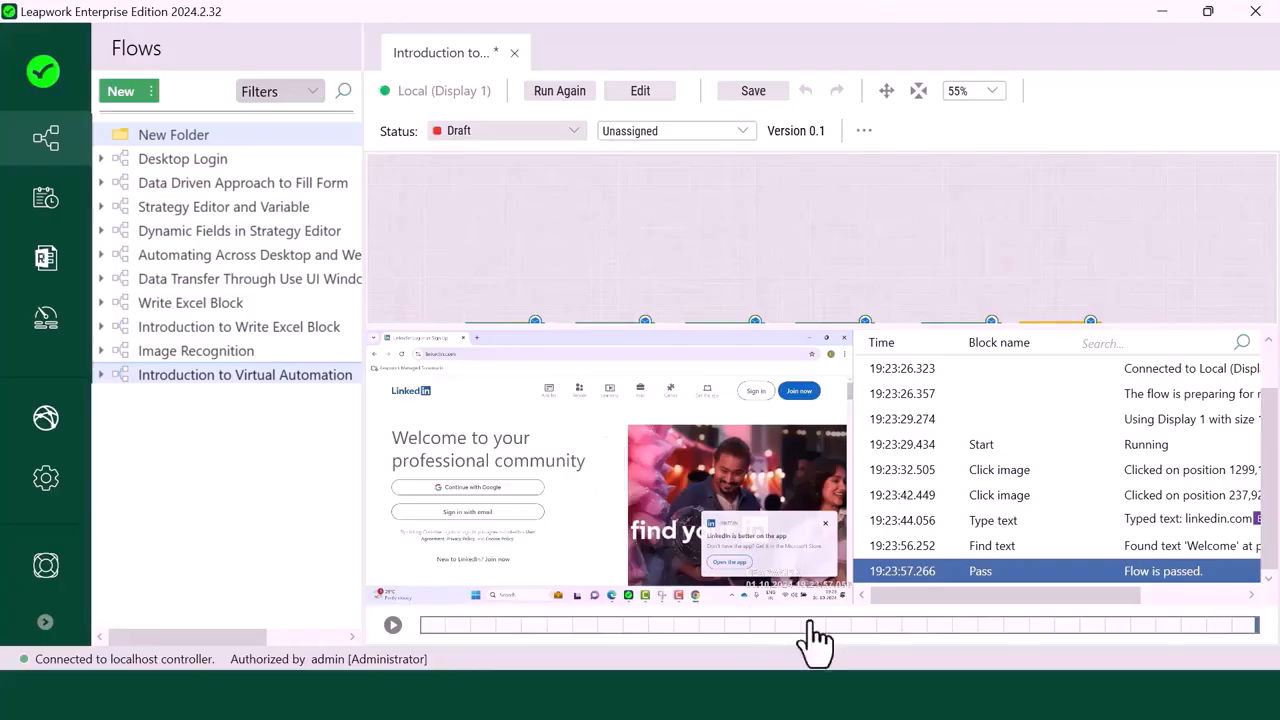
pyautogui.moveTo(902, 600); pyautogui.dragTo(1089, 604)
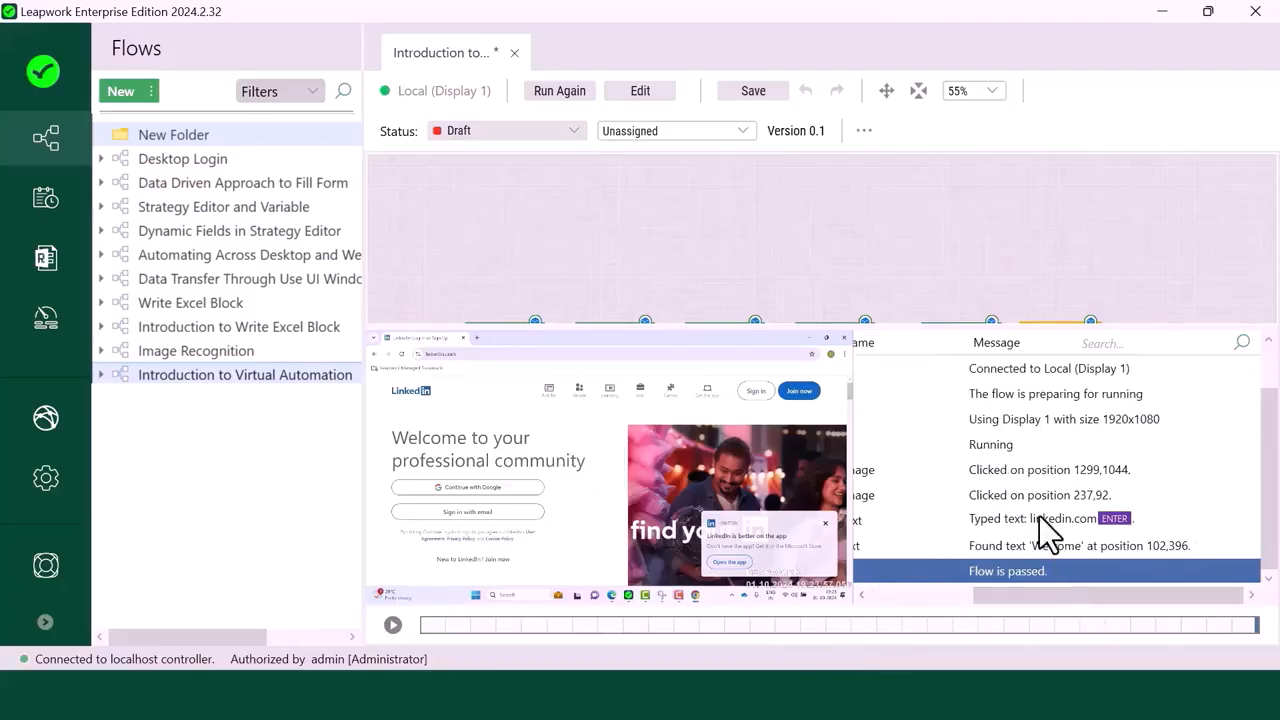
pyautogui.click(1025, 393)
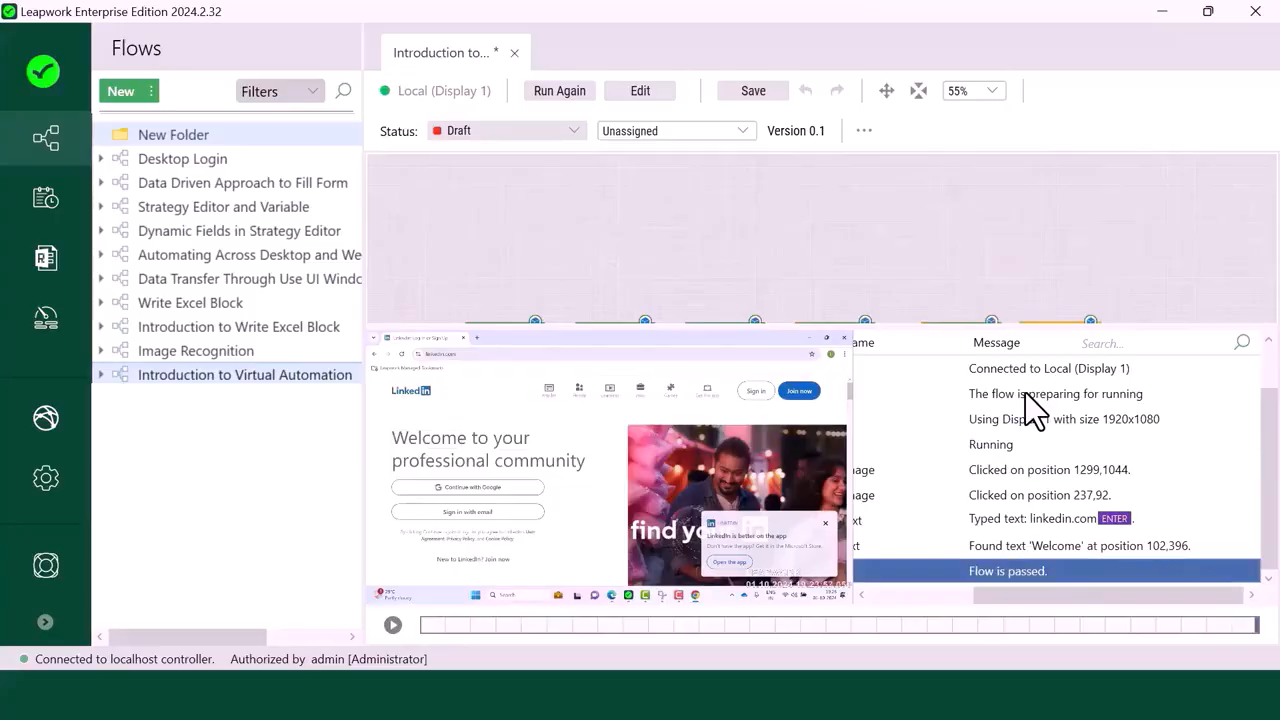
# - Return the flow to edit mode and review its blocks in order: both Click image blocks, Type text, Find text and Pass
pyautogui.moveTo(622, 535)
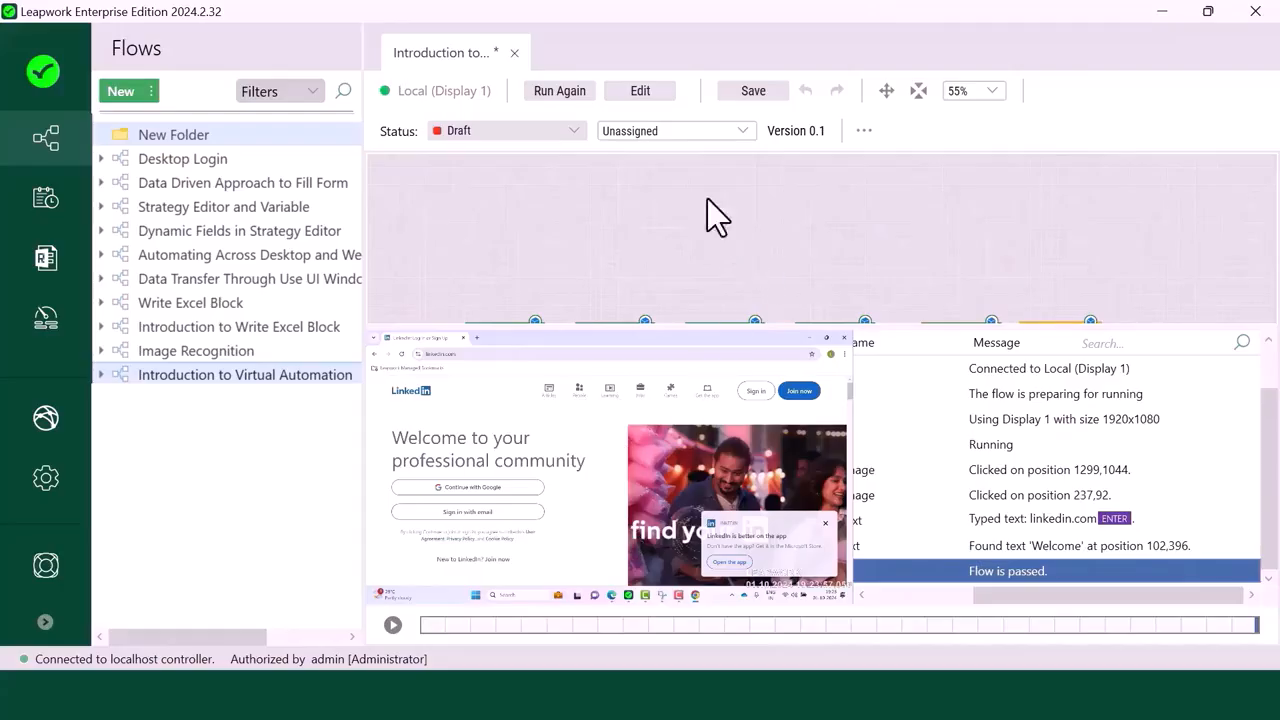
pyautogui.click(640, 92)
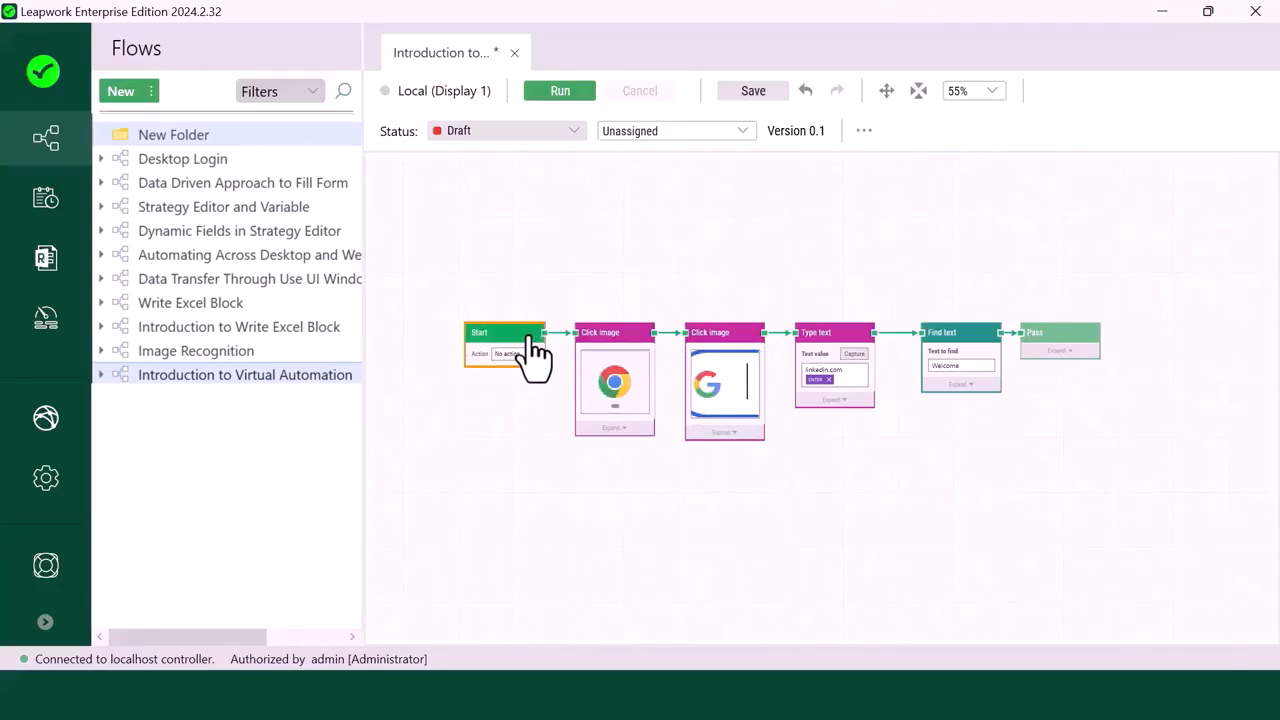
pyautogui.click(612, 341)
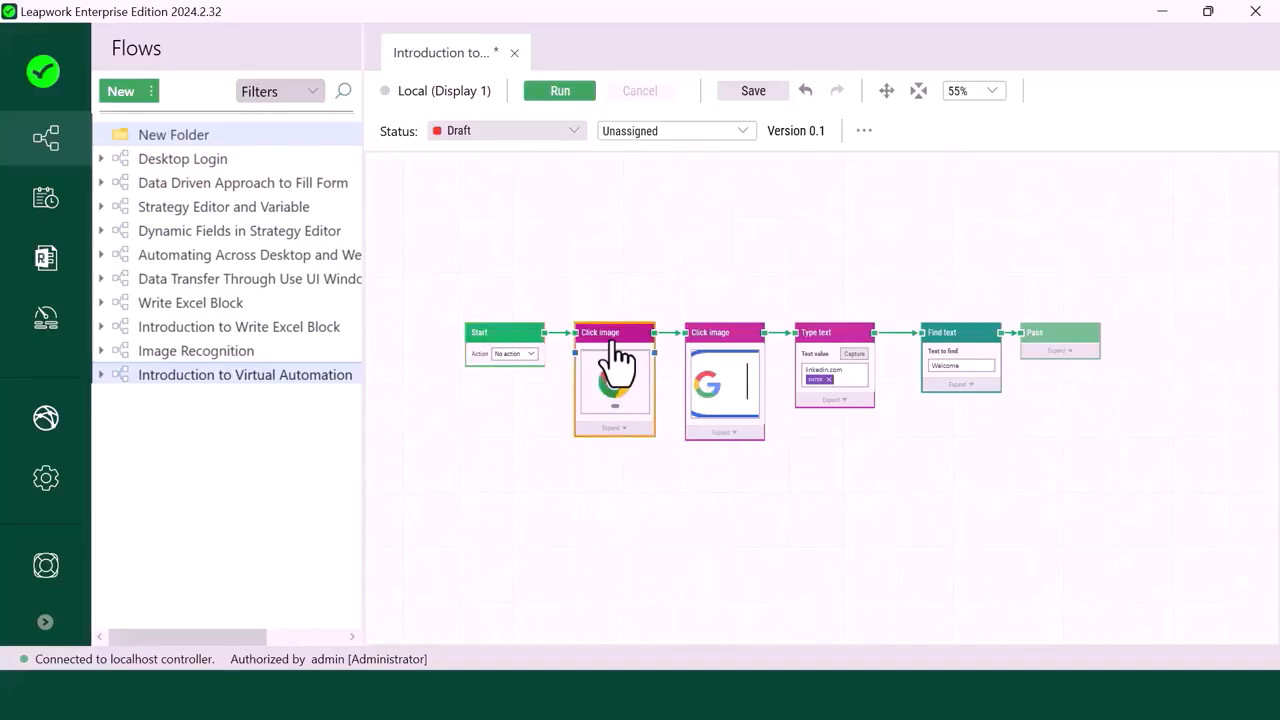
pyautogui.click(720, 341)
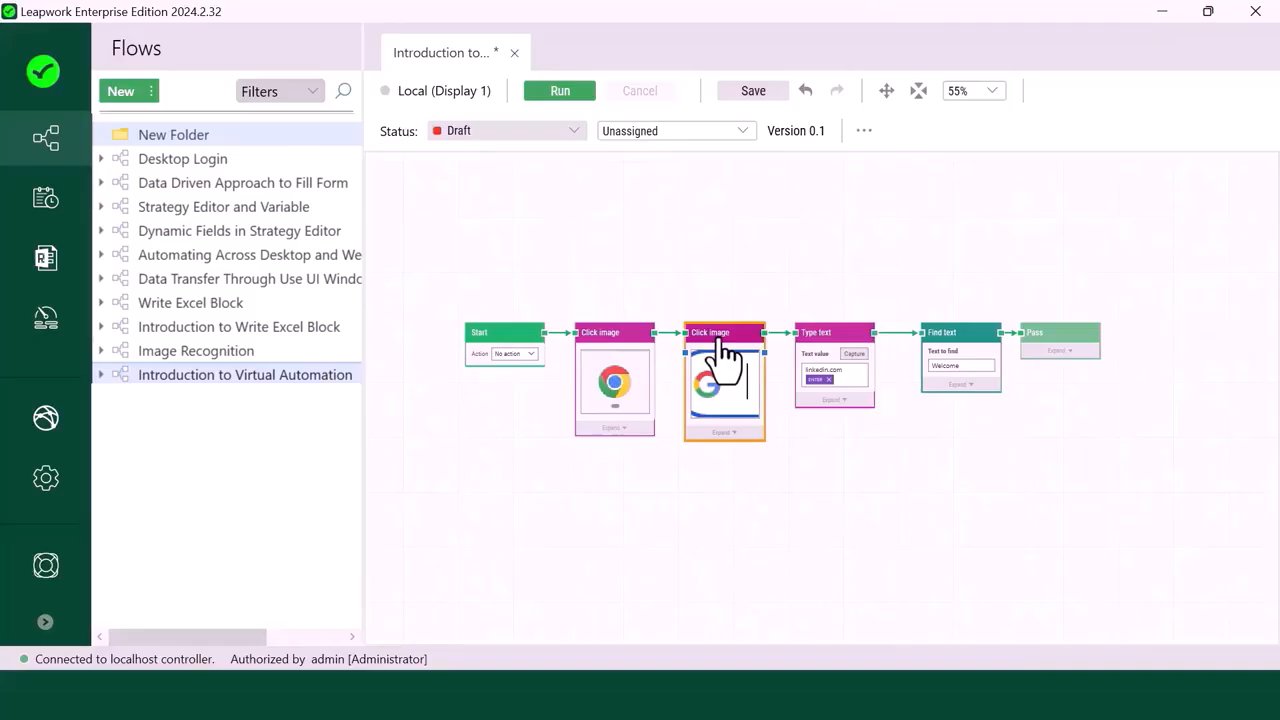
pyautogui.click(840, 352)
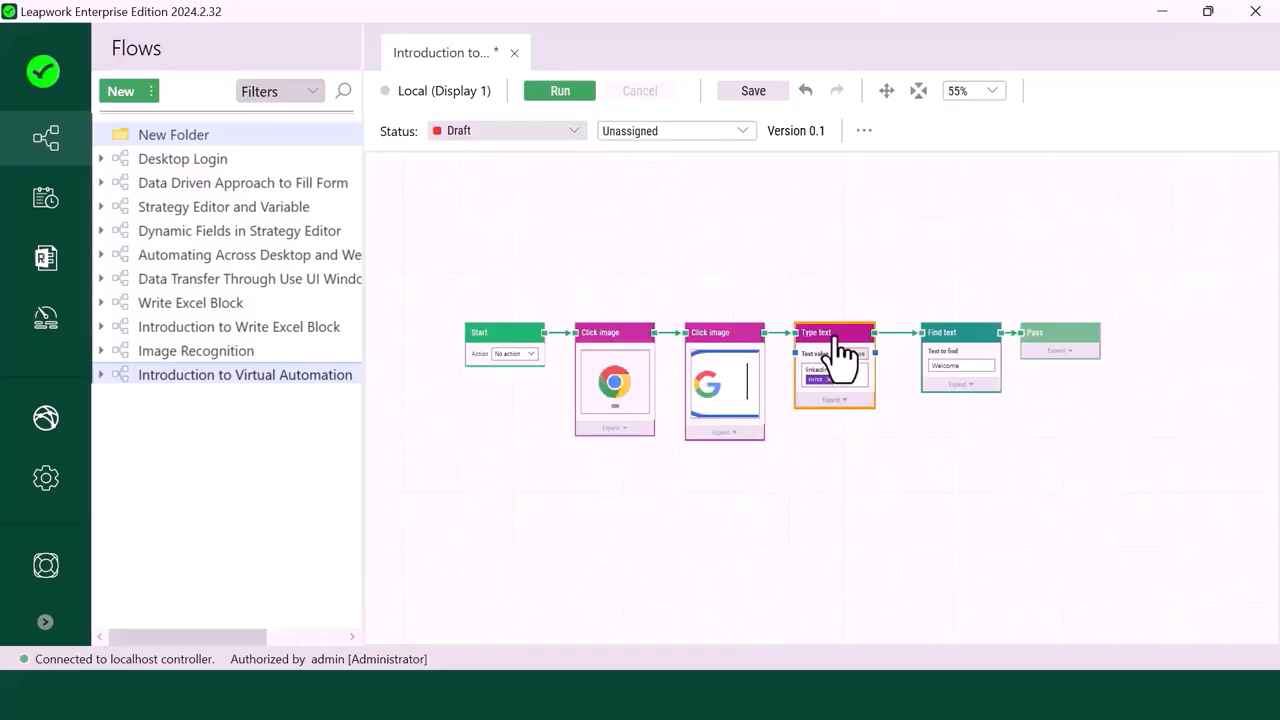
pyautogui.click(951, 347)
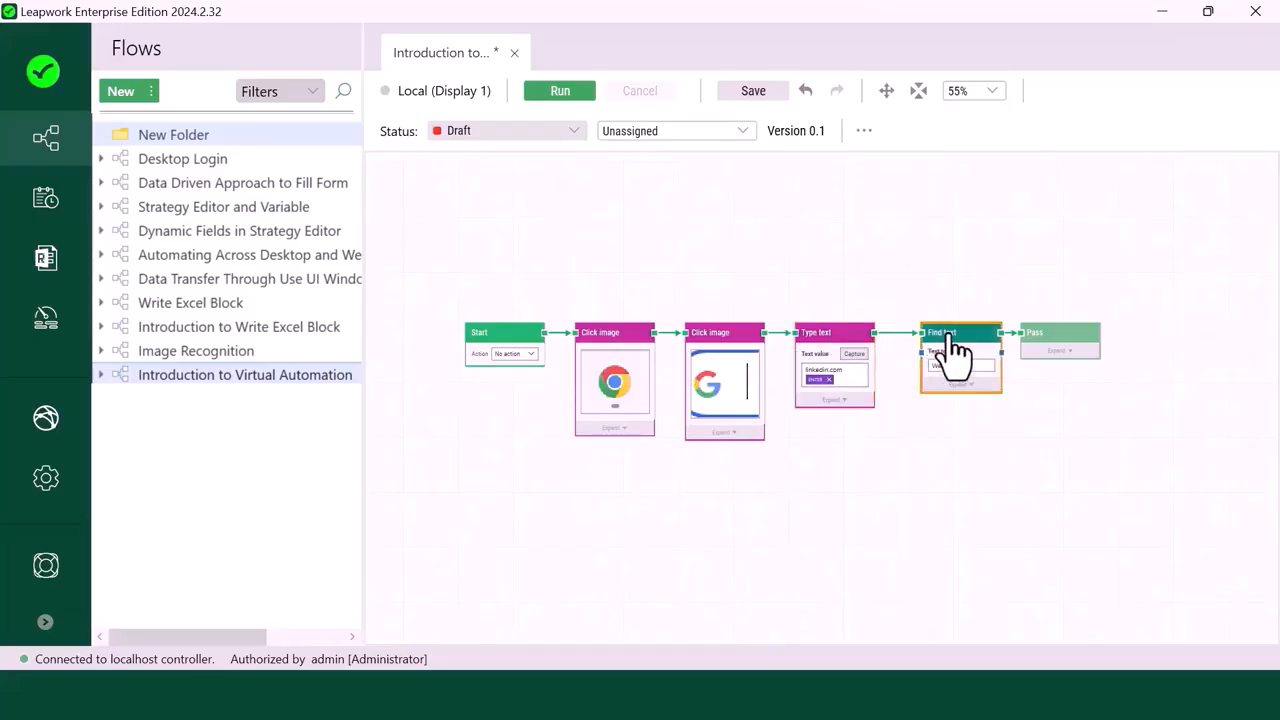
pyautogui.click(1080, 345)
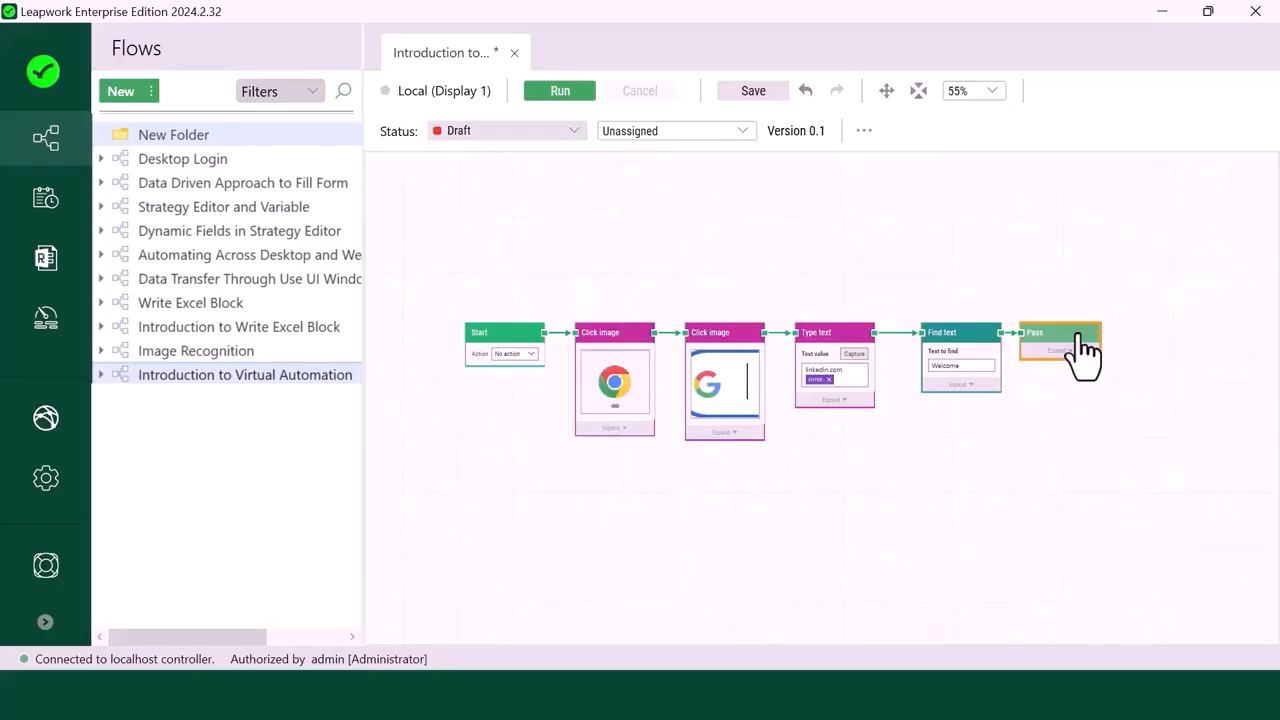
pyautogui.click(921, 418)
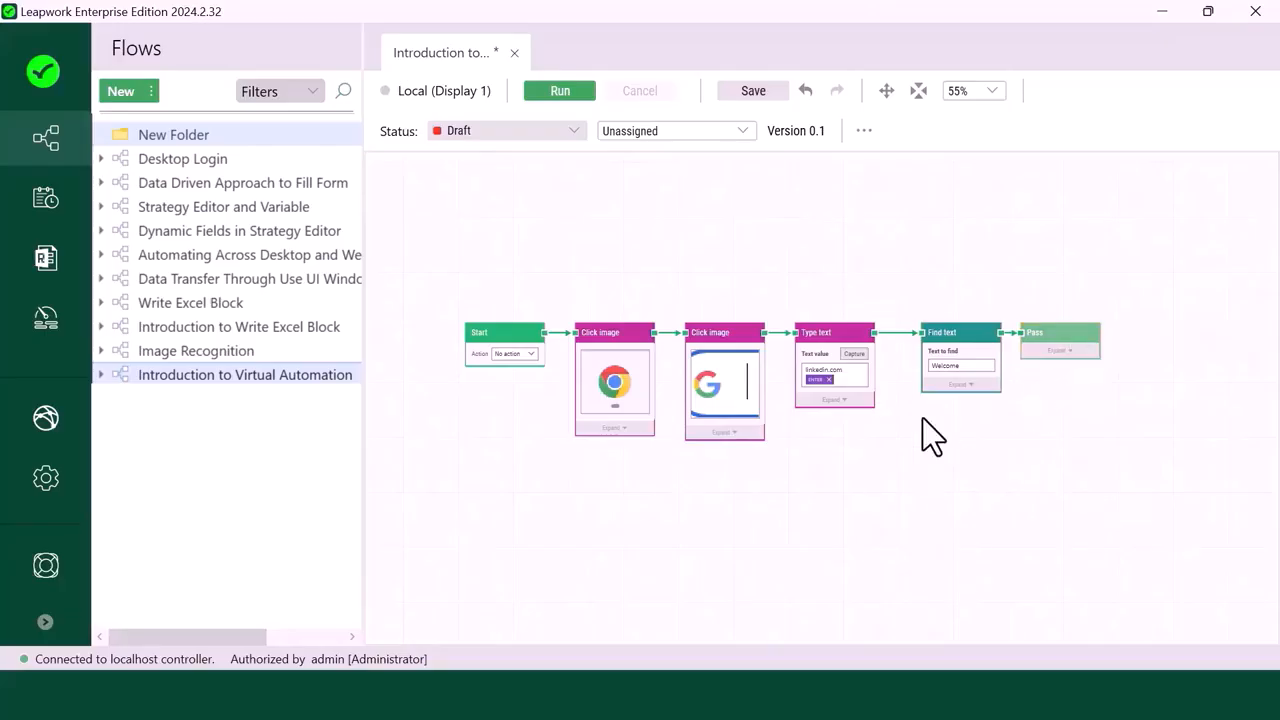